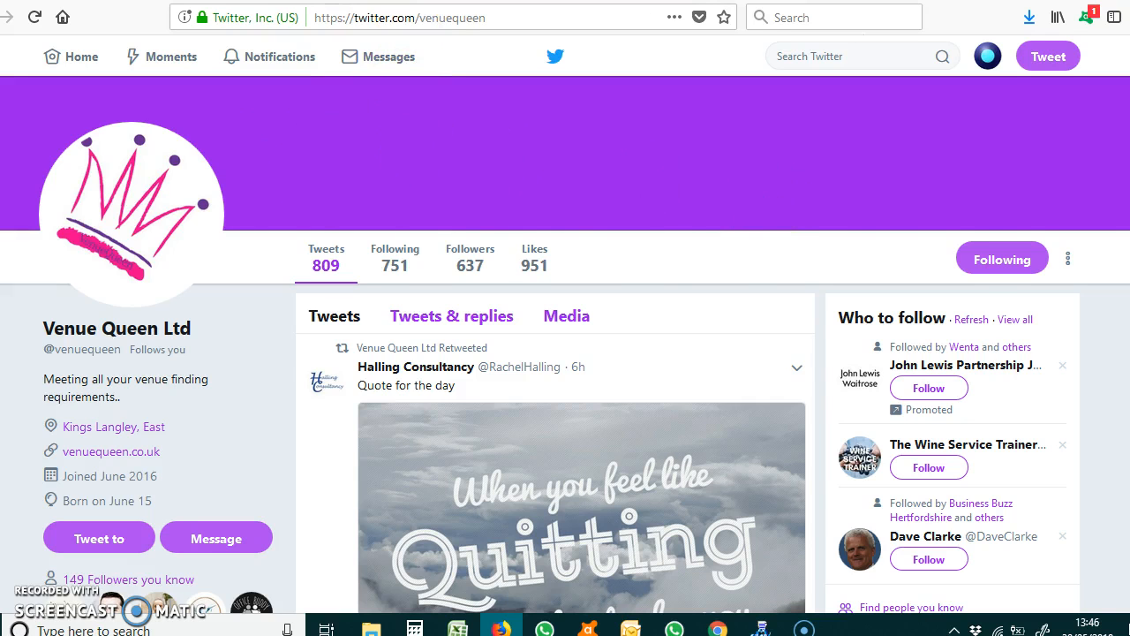
Step: View the Success-Matters.com Twitter profile header and the matching #SuccessHour header design in Canva as examples
{"action": "left_click", "coordinate": [415, 1]}
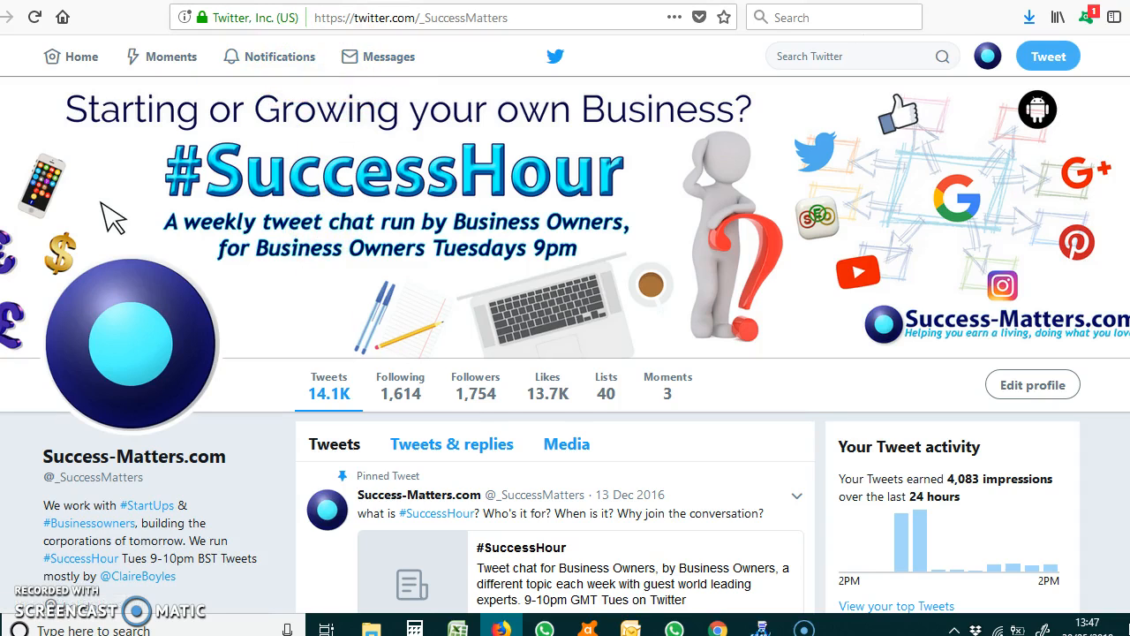
{"action": "left_click", "coordinate": [331, 2]}
{"action": "left_click", "coordinate": [351, 1]}
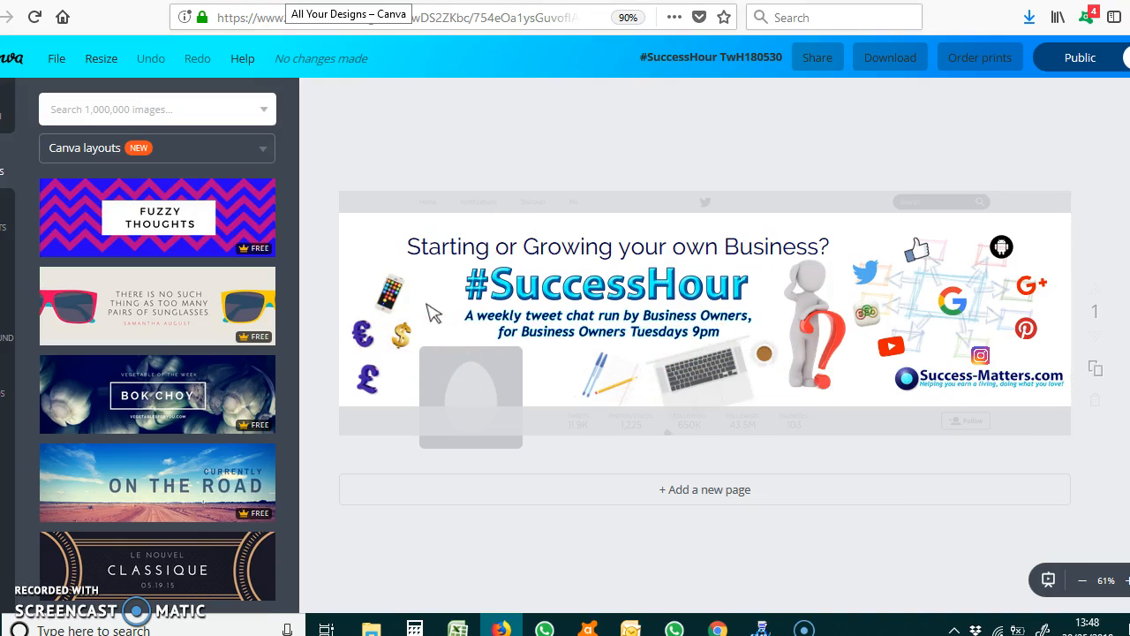
Step: Switch to the Canva home page and create a new Twitter Header design from Social Media & Email Headers
{"action": "key", "text": "ctrl+Tab"}
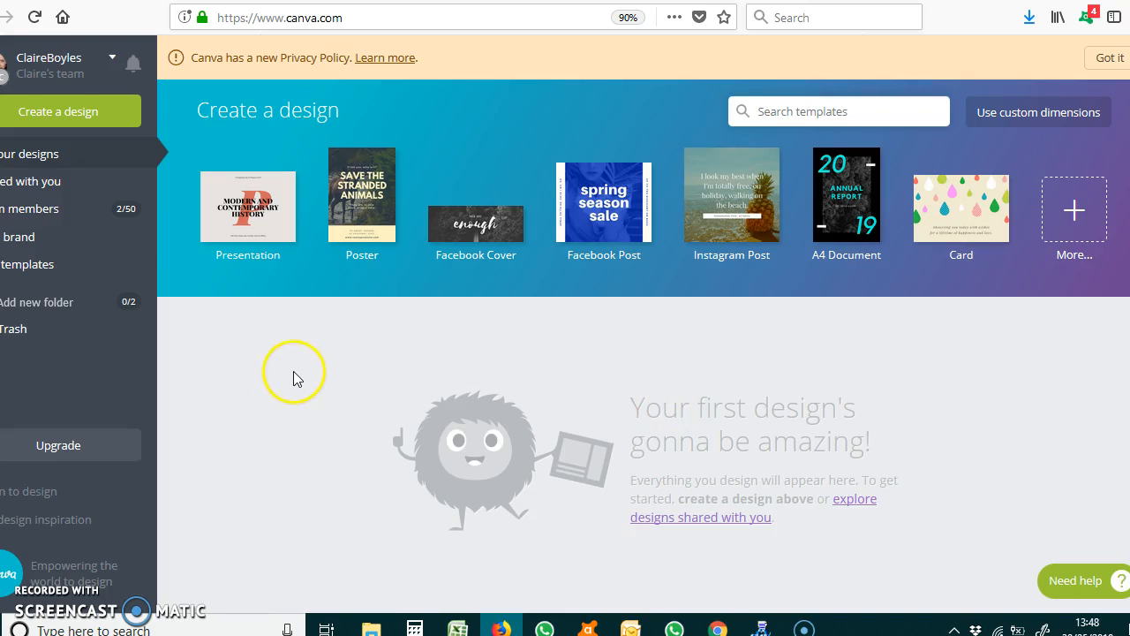
{"action": "left_click", "coordinate": [58, 116]}
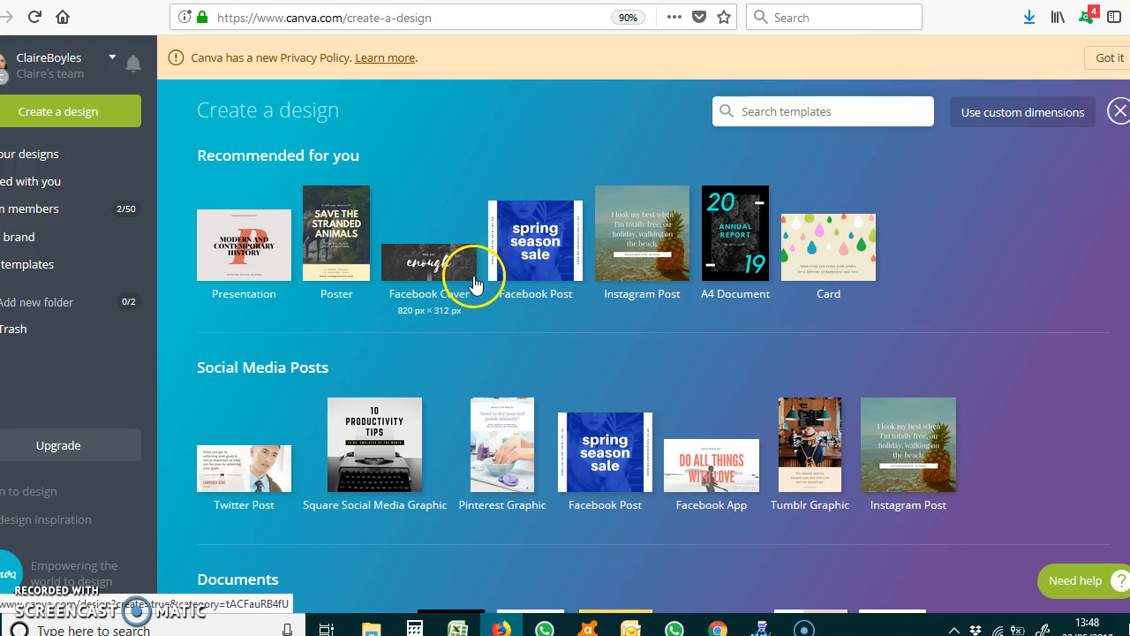
{"action": "scroll", "coordinate": [673, 347], "scroll_direction": "down", "scroll_amount": 1}
{"action": "scroll", "coordinate": [674, 343], "scroll_direction": "down", "scroll_amount": 3}
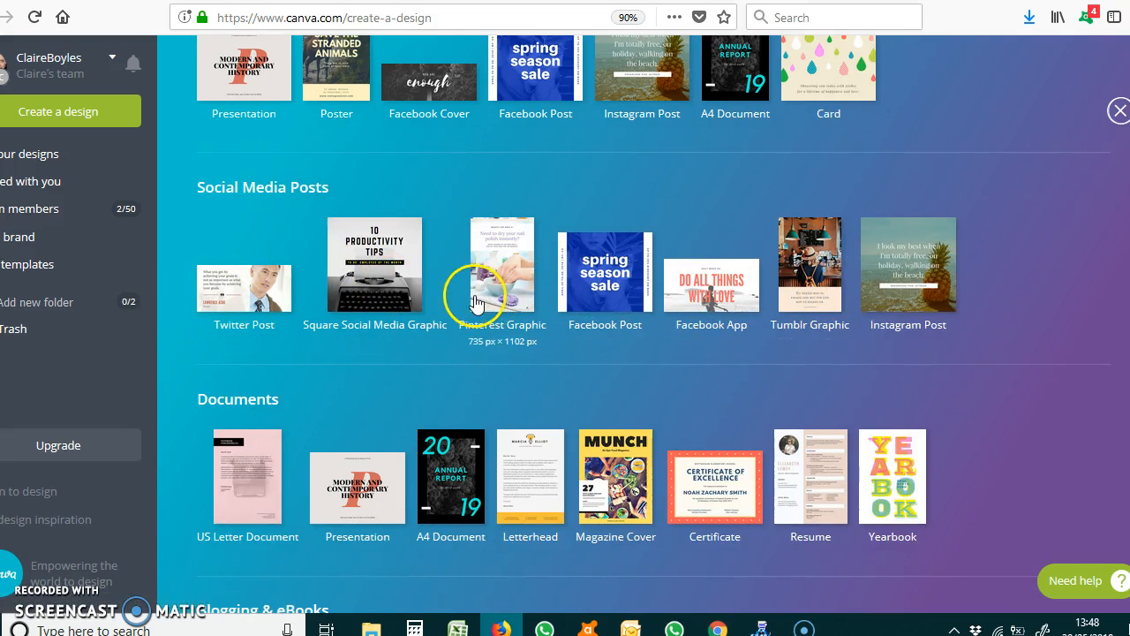
{"action": "scroll", "coordinate": [554, 315], "scroll_direction": "down", "scroll_amount": 3}
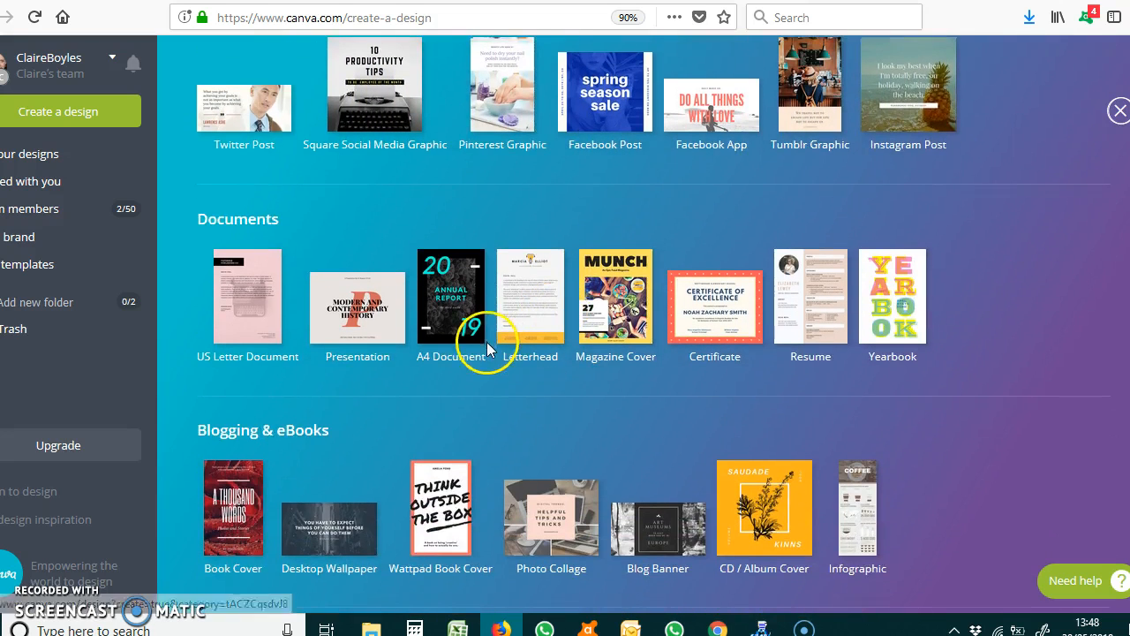
{"action": "scroll", "coordinate": [495, 346], "scroll_direction": "down", "scroll_amount": 9}
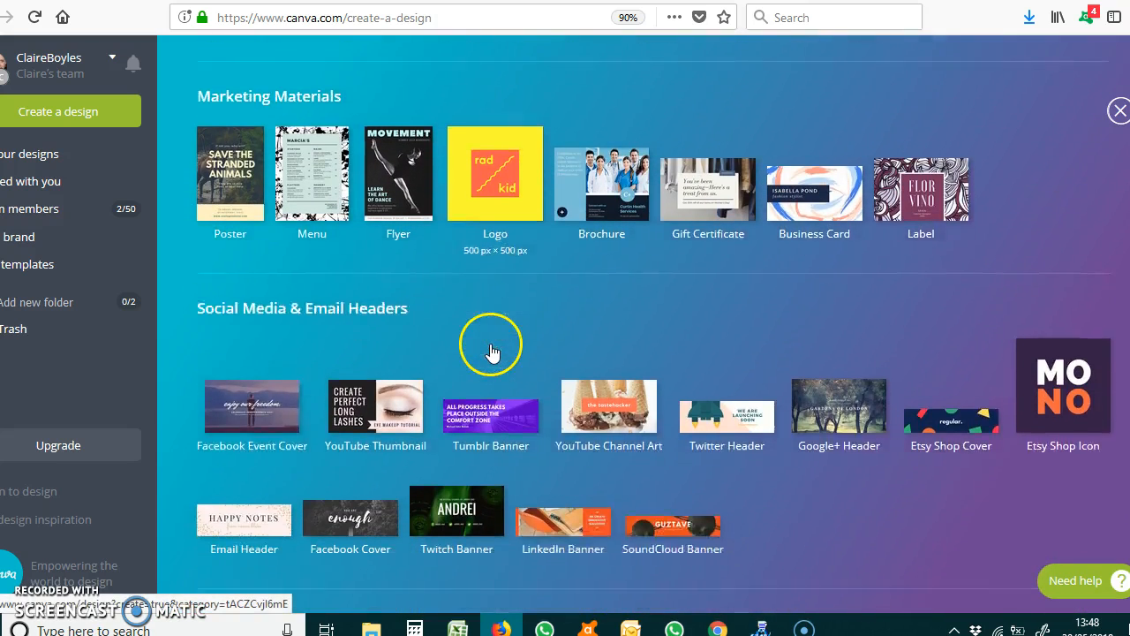
{"action": "scroll", "coordinate": [492, 352], "scroll_direction": "down", "scroll_amount": 2}
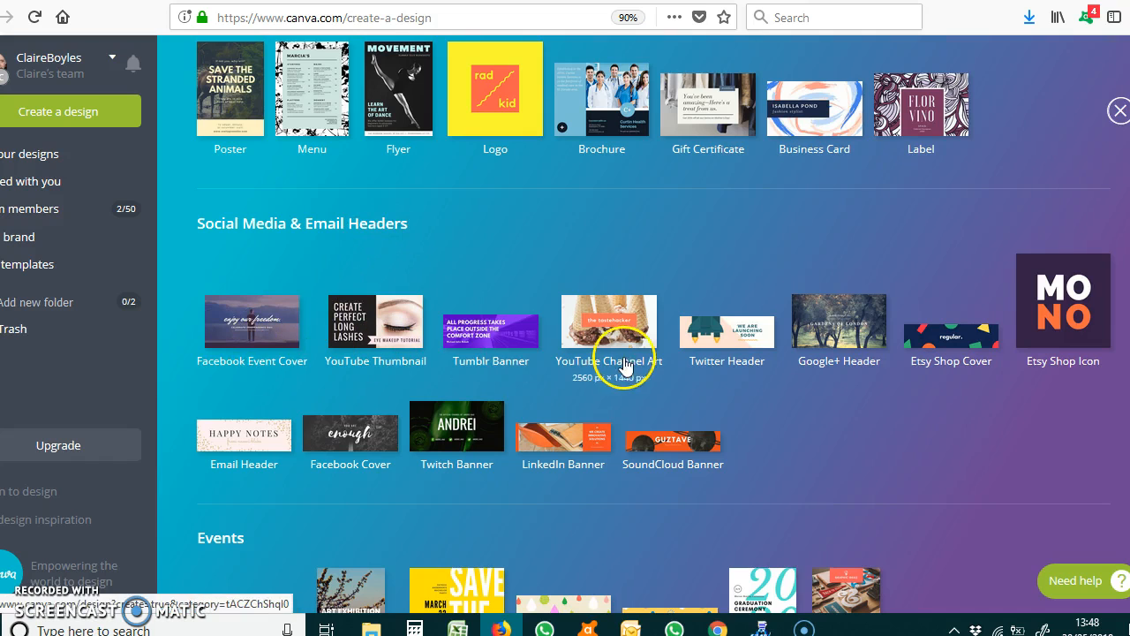
{"action": "left_click", "coordinate": [725, 340]}
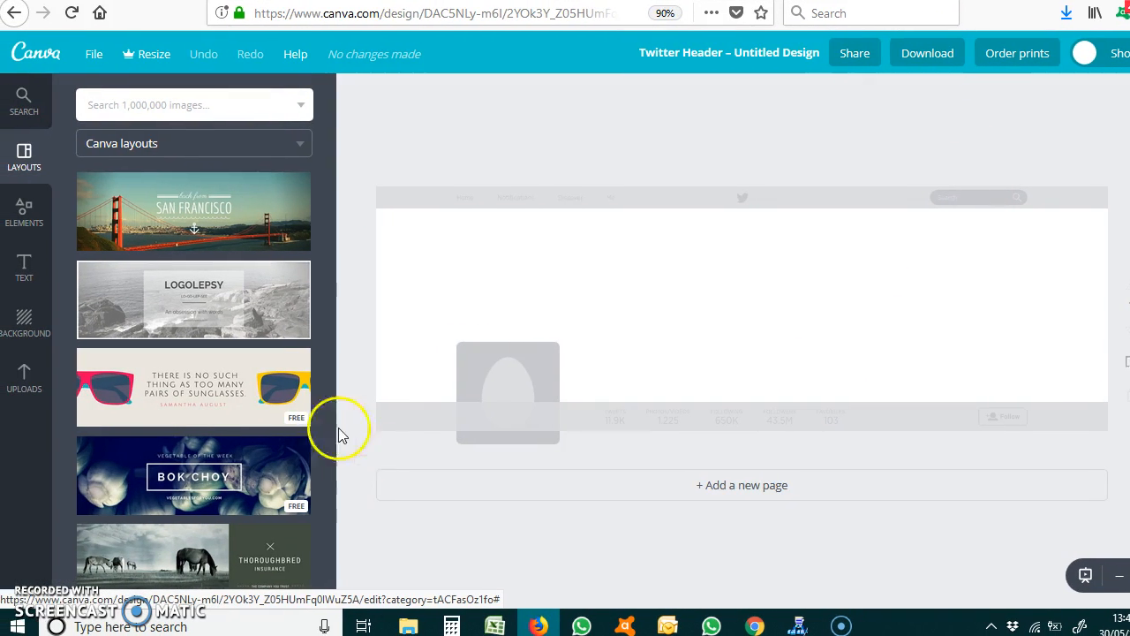
Step: Start uploading an own image and browse to the Venue Queen Ltd folder in Pictures > Business Images > Client Images
{"action": "left_click", "coordinate": [29, 383]}
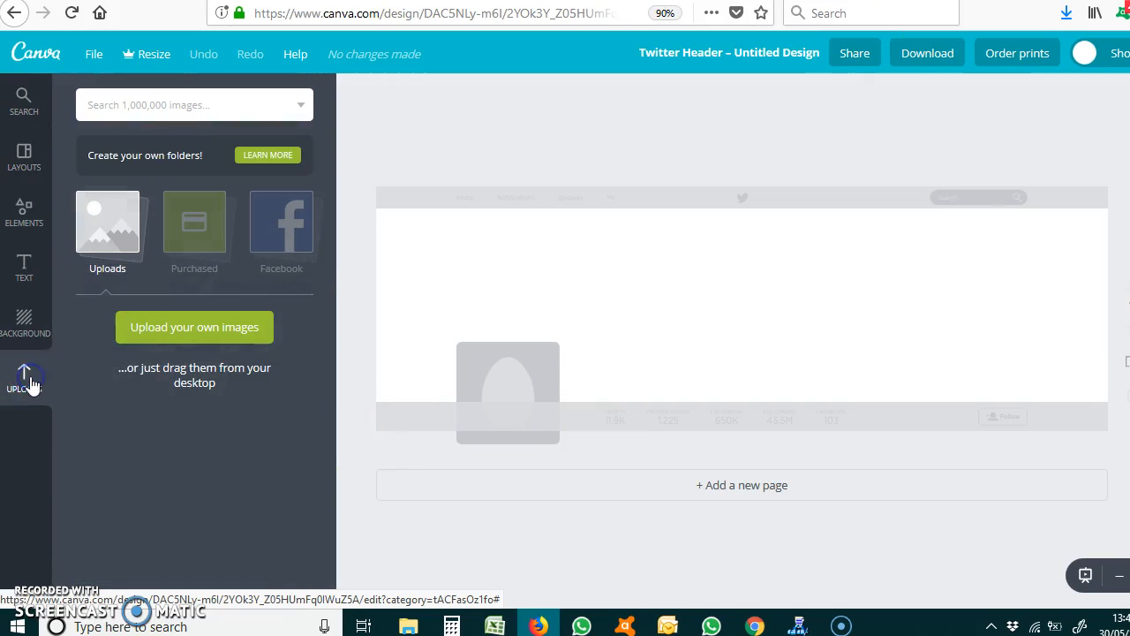
{"action": "left_click", "coordinate": [179, 327]}
{"action": "left_click", "coordinate": [180, 325]}
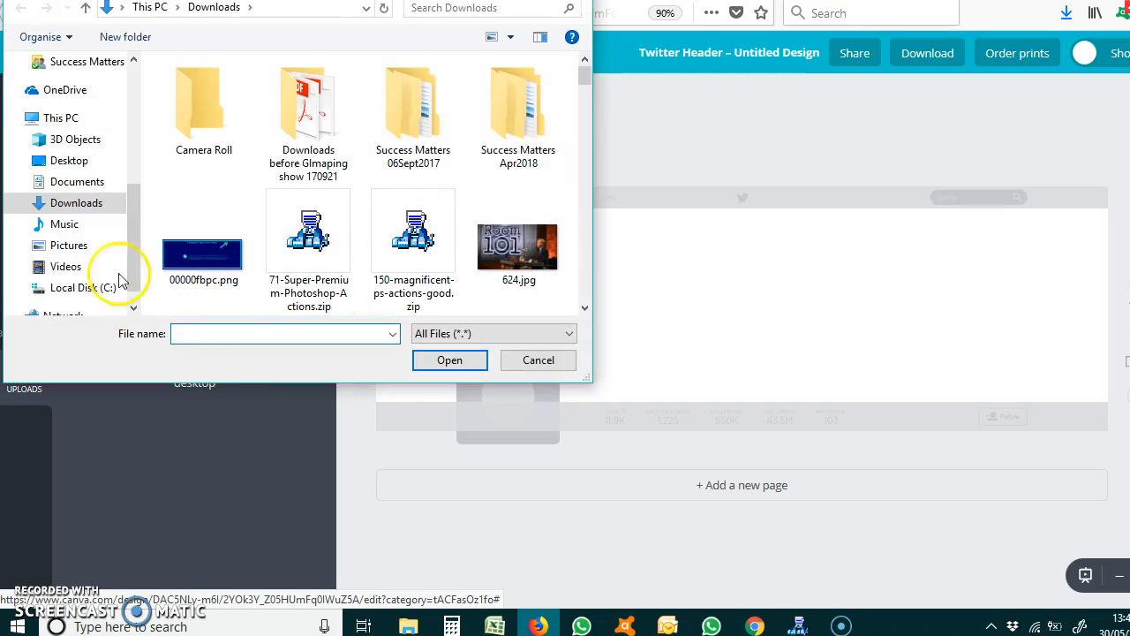
{"action": "left_click", "coordinate": [62, 250]}
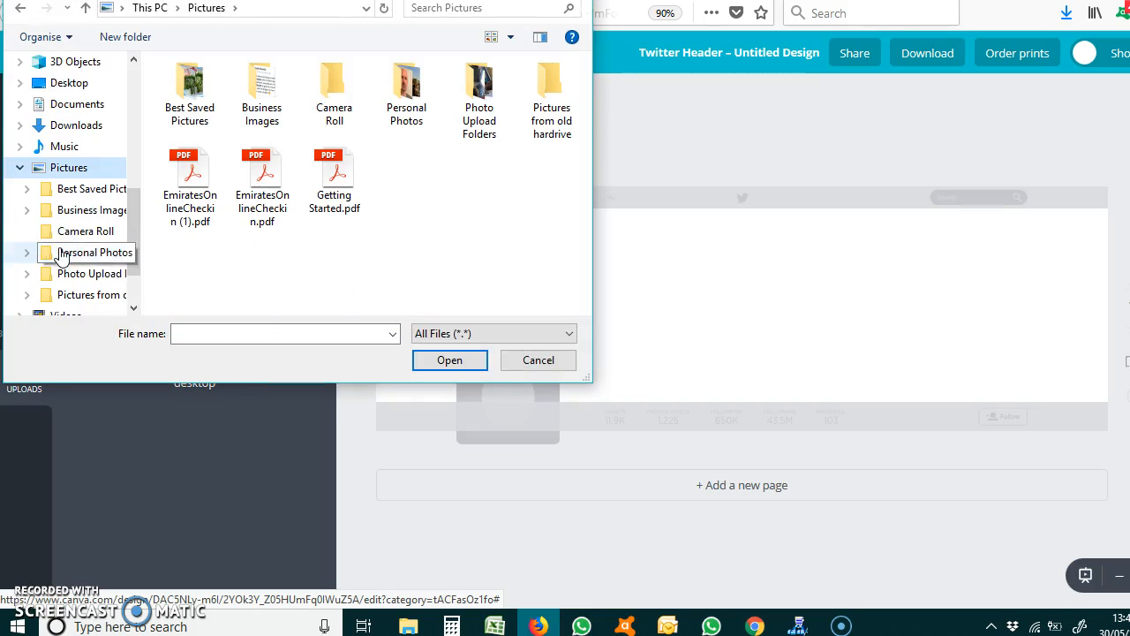
{"action": "double_click", "coordinate": [251, 76]}
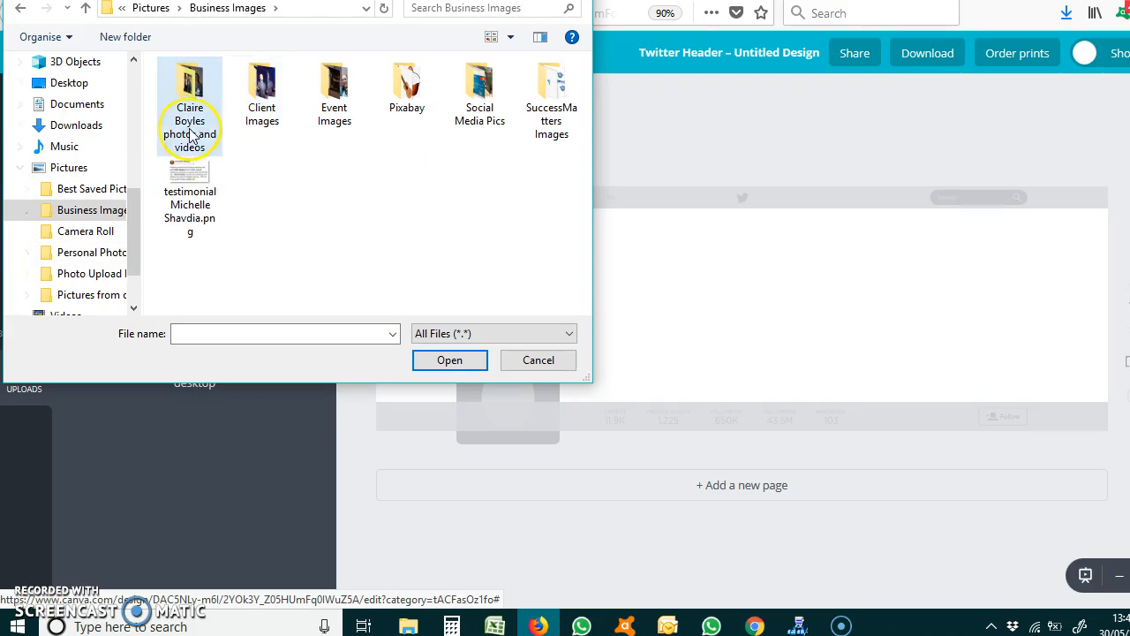
{"action": "double_click", "coordinate": [261, 99]}
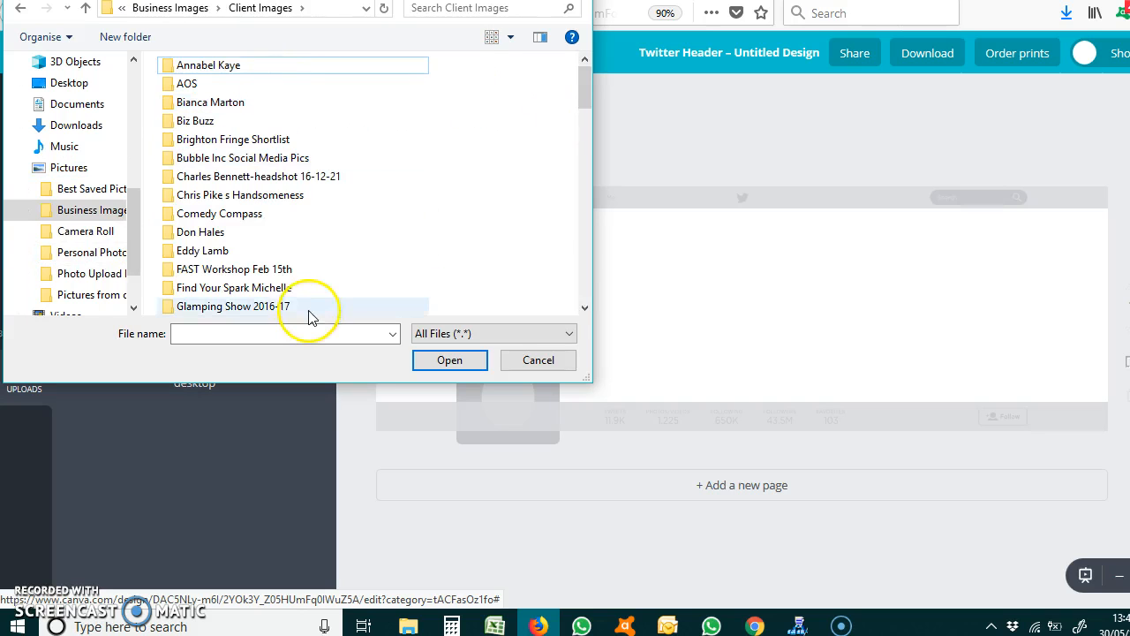
{"action": "scroll", "coordinate": [281, 265], "scroll_direction": "down", "scroll_amount": 3}
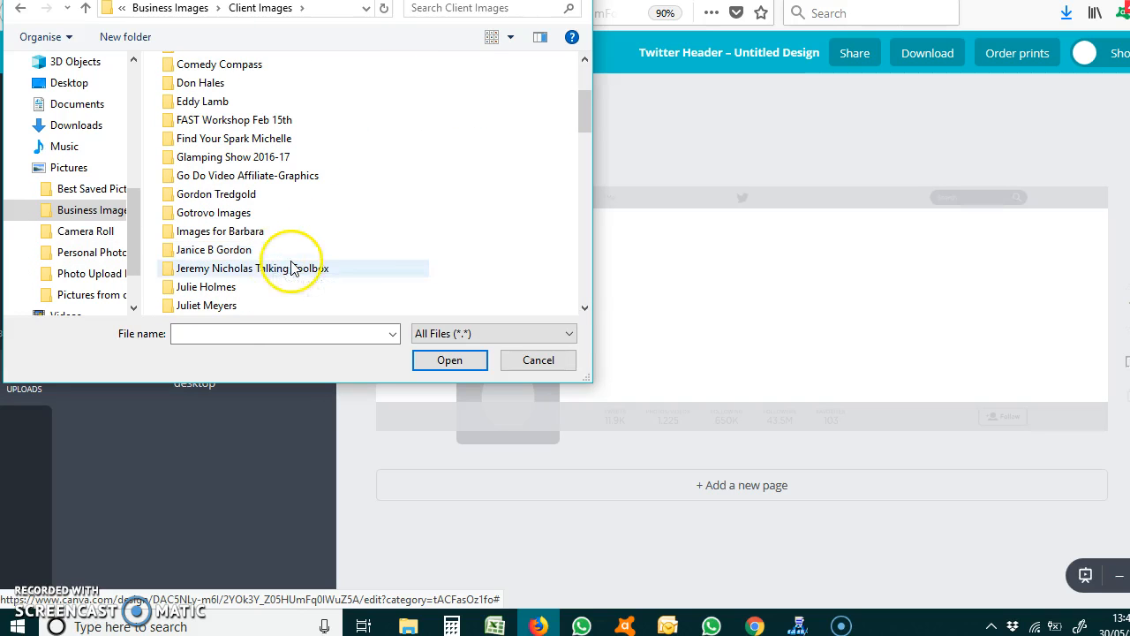
{"action": "scroll", "coordinate": [282, 273], "scroll_direction": "down", "scroll_amount": 2}
{"action": "scroll", "coordinate": [291, 256], "scroll_direction": "down", "scroll_amount": 3}
{"action": "scroll", "coordinate": [276, 236], "scroll_direction": "down", "scroll_amount": 5}
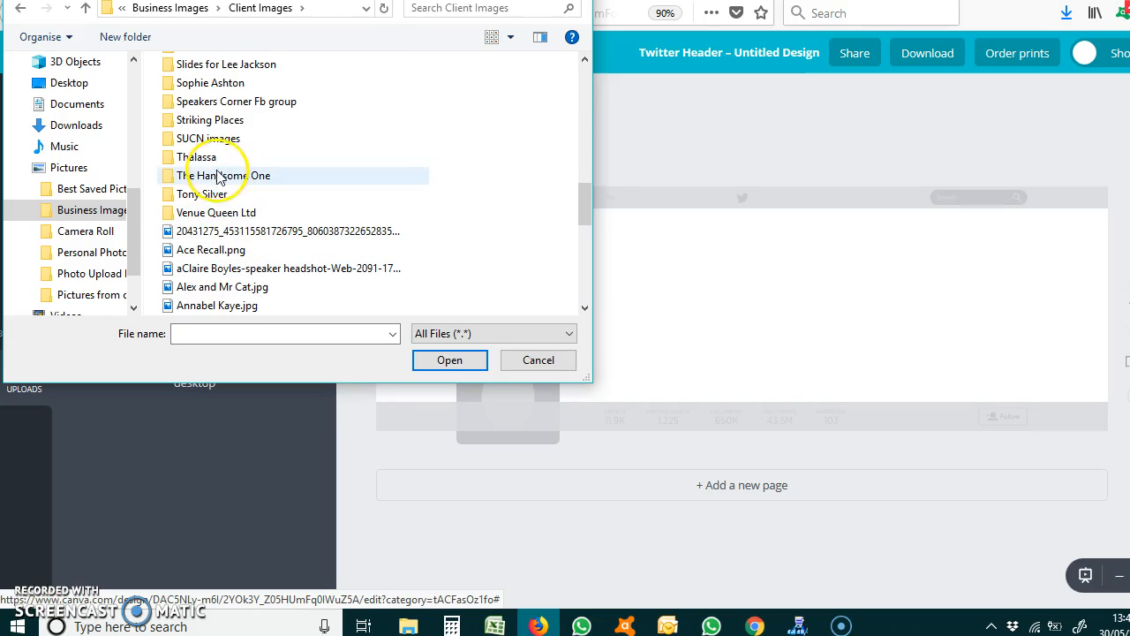
{"action": "double_click", "coordinate": [212, 212]}
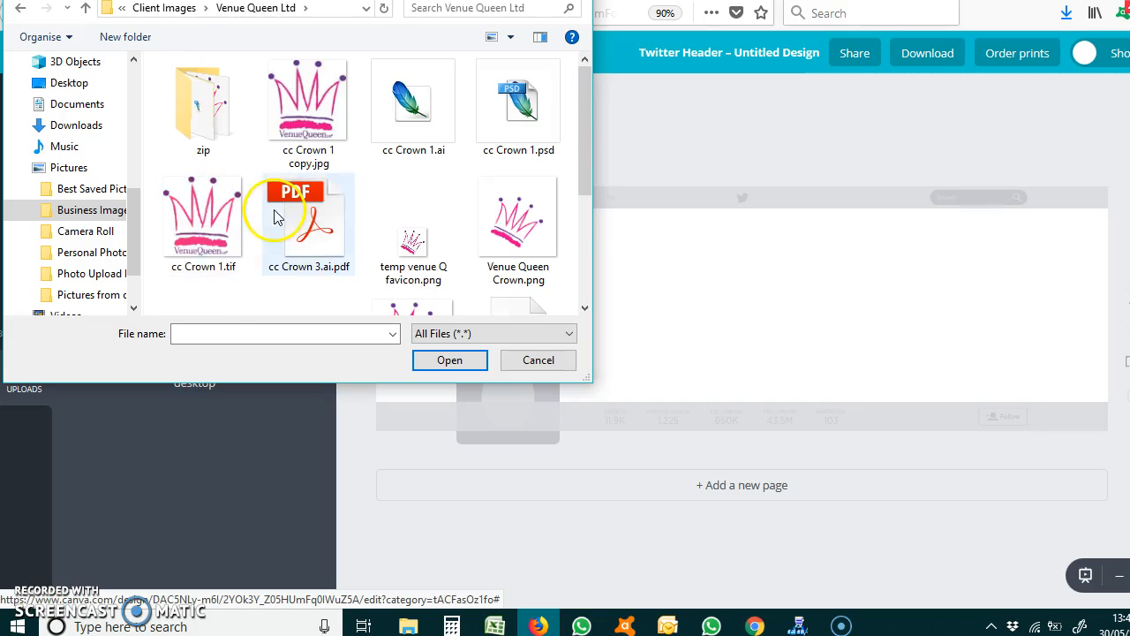
Step: Upload Venue Queen Logo.png from the Venue Queen Ltd folder to the design's image uploads
{"action": "scroll", "coordinate": [300, 212], "scroll_direction": "down", "scroll_amount": 2}
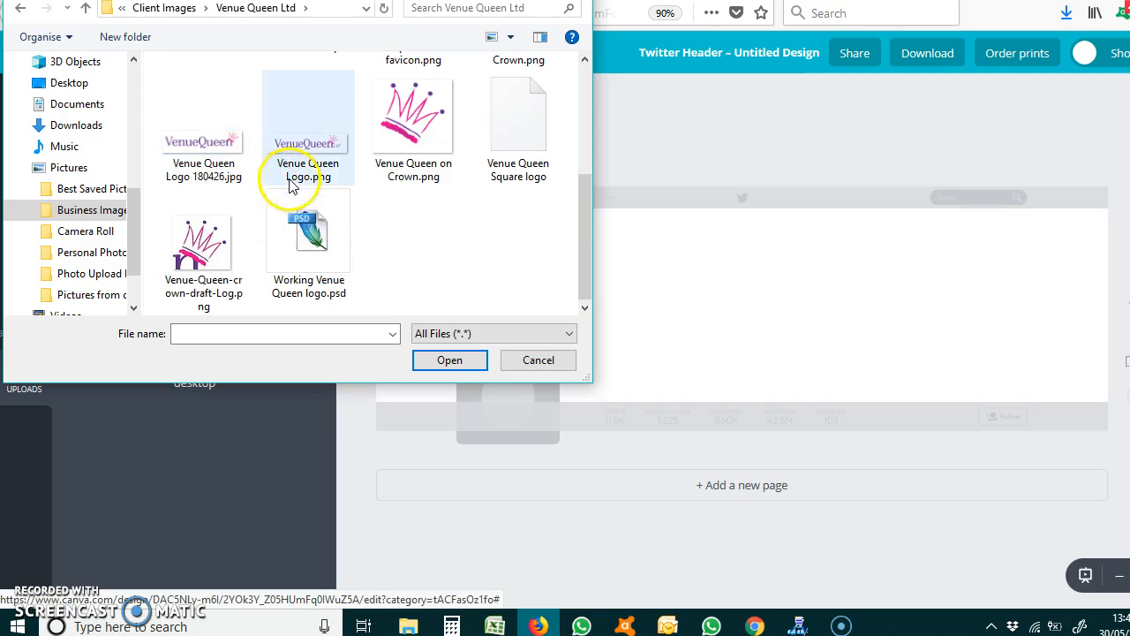
{"action": "left_click", "coordinate": [311, 153]}
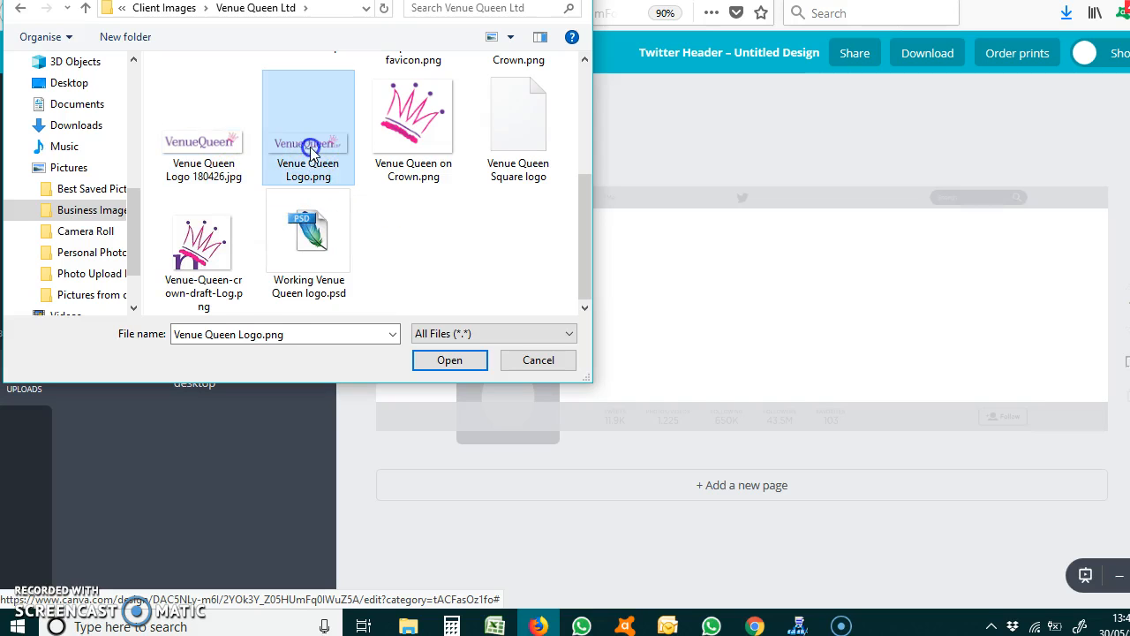
{"action": "left_click", "coordinate": [450, 362]}
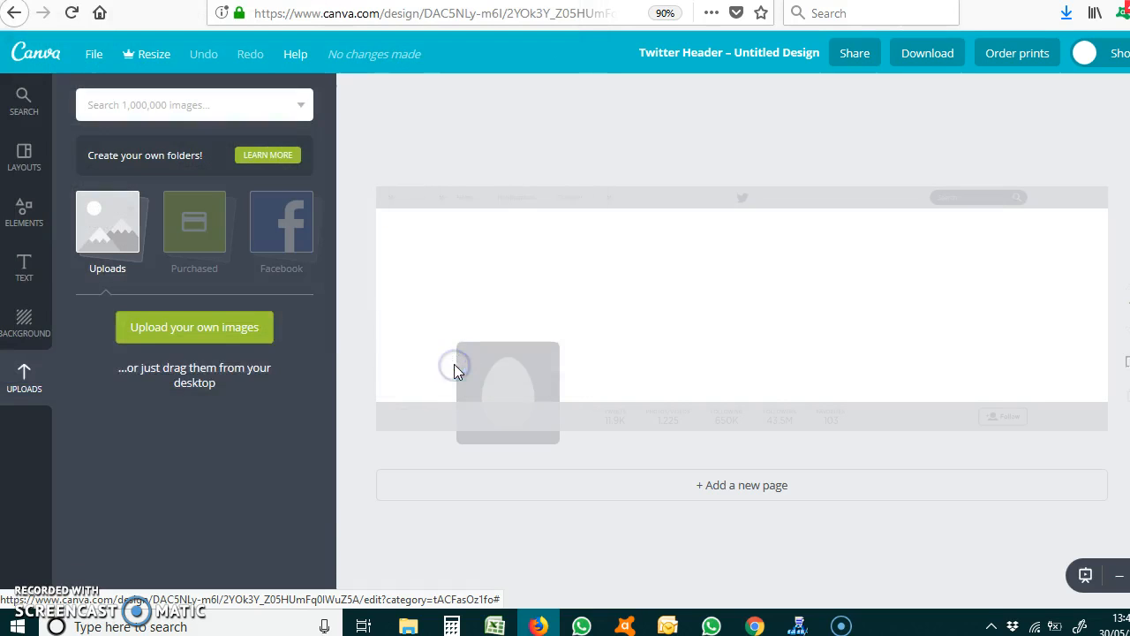
{"action": "left_click", "coordinate": [372, 352]}
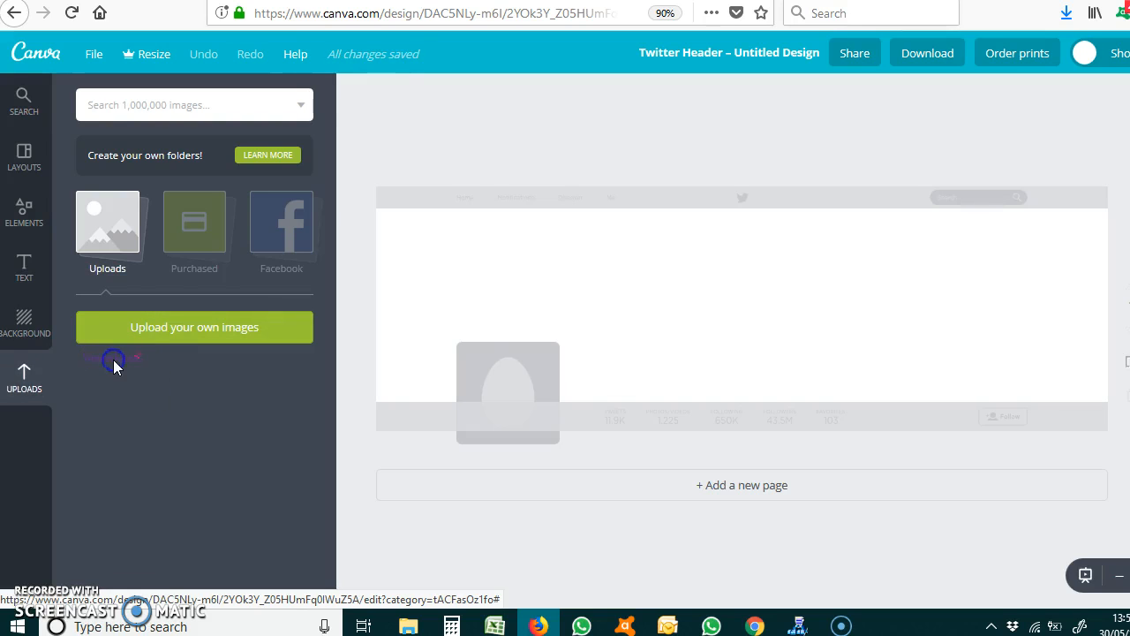
Step: Place the uploaded VenueQueen logo on the header, shrink it to about 1373 × 328 and centre it in the white area
{"action": "left_click", "coordinate": [113, 359]}
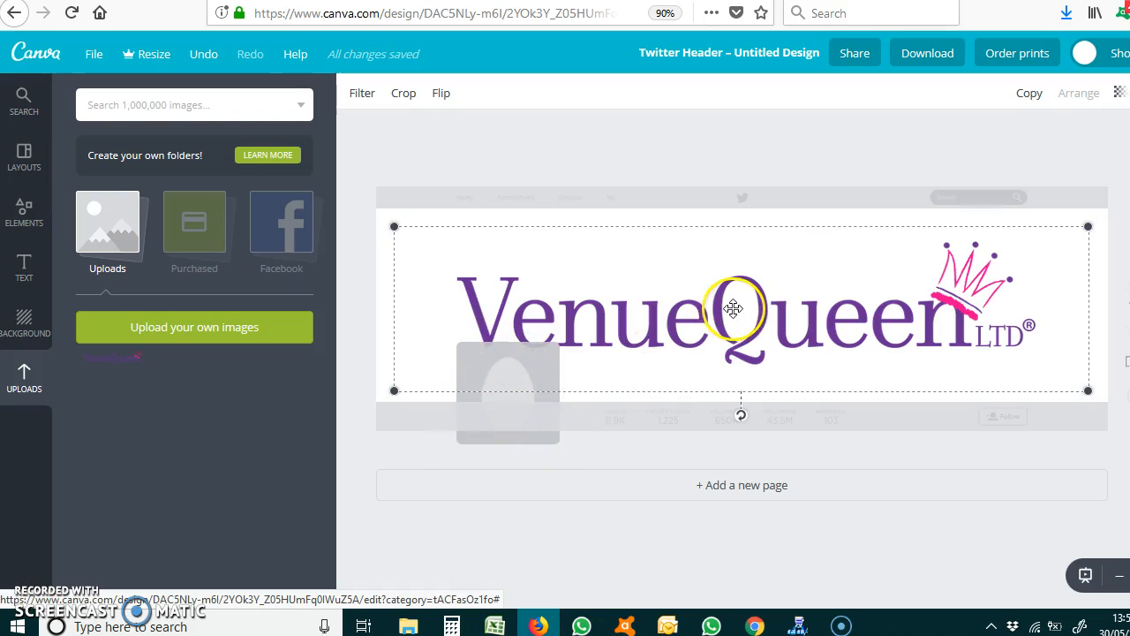
{"action": "left_click_drag", "start_coordinate": [739, 314], "coordinate": [740, 304]}
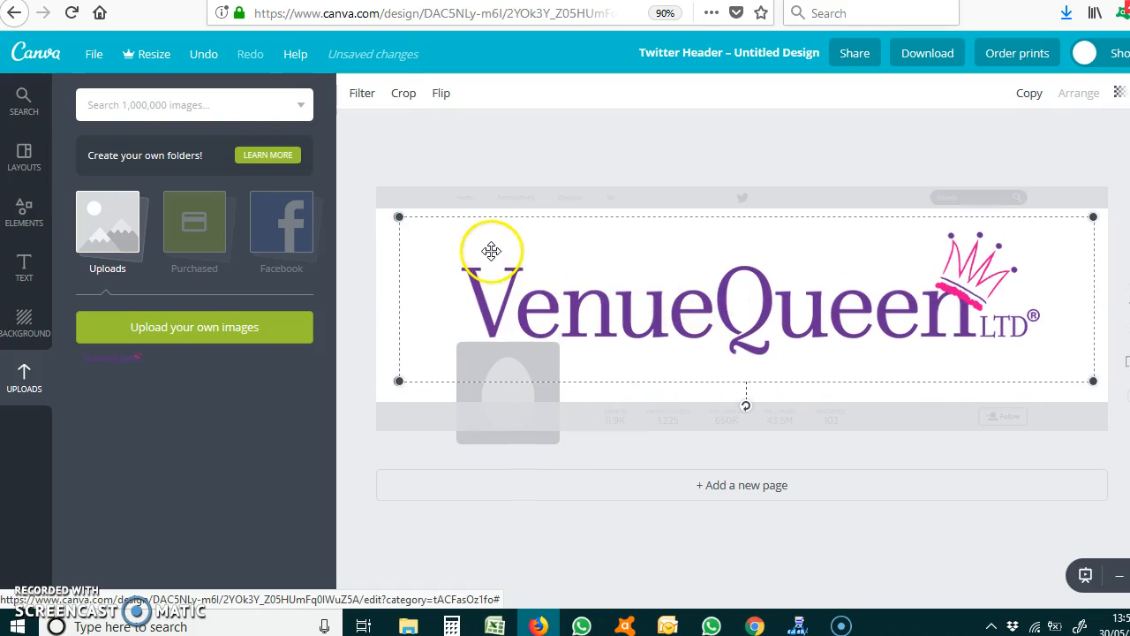
{"action": "left_click_drag", "start_coordinate": [1096, 212], "coordinate": [1070, 219]}
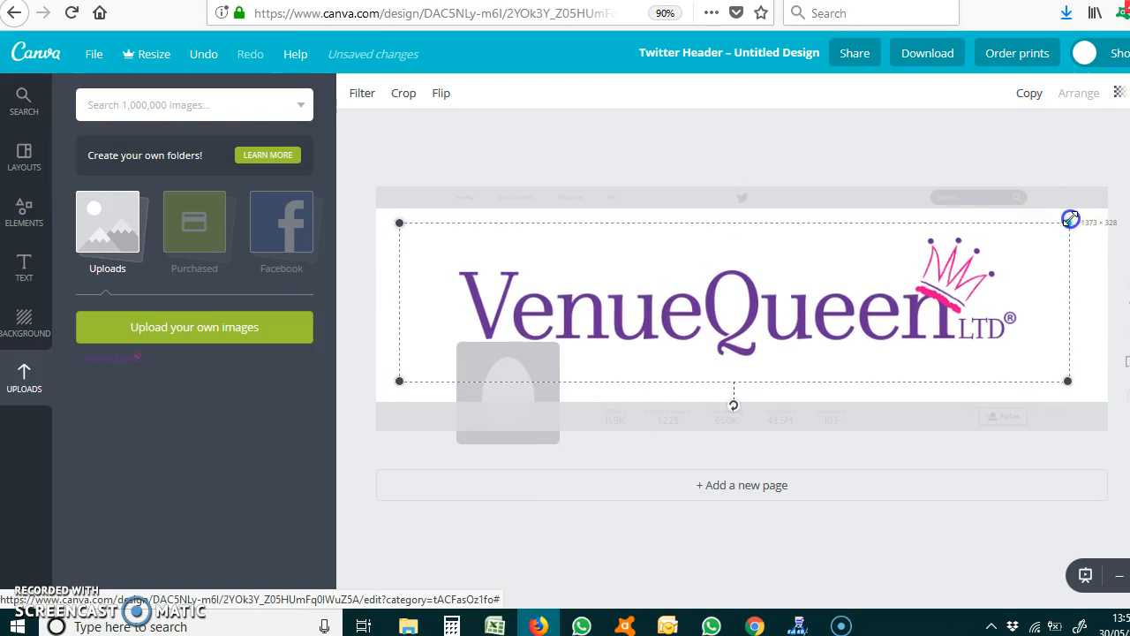
{"action": "left_click", "coordinate": [1093, 263]}
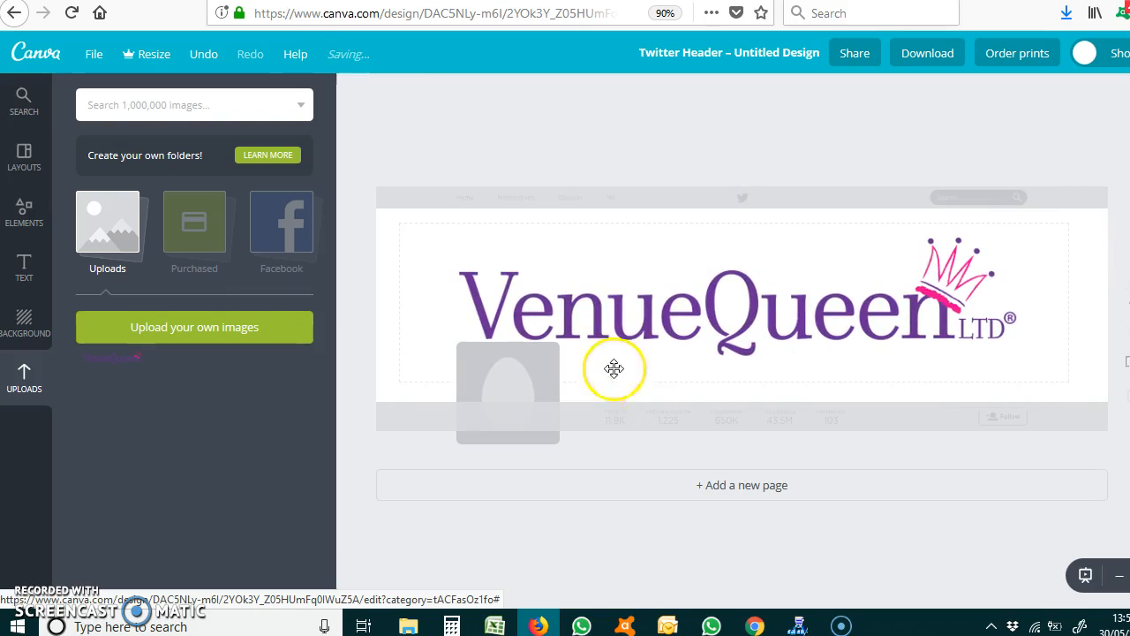
{"action": "left_click_drag", "start_coordinate": [661, 341], "coordinate": [668, 335]}
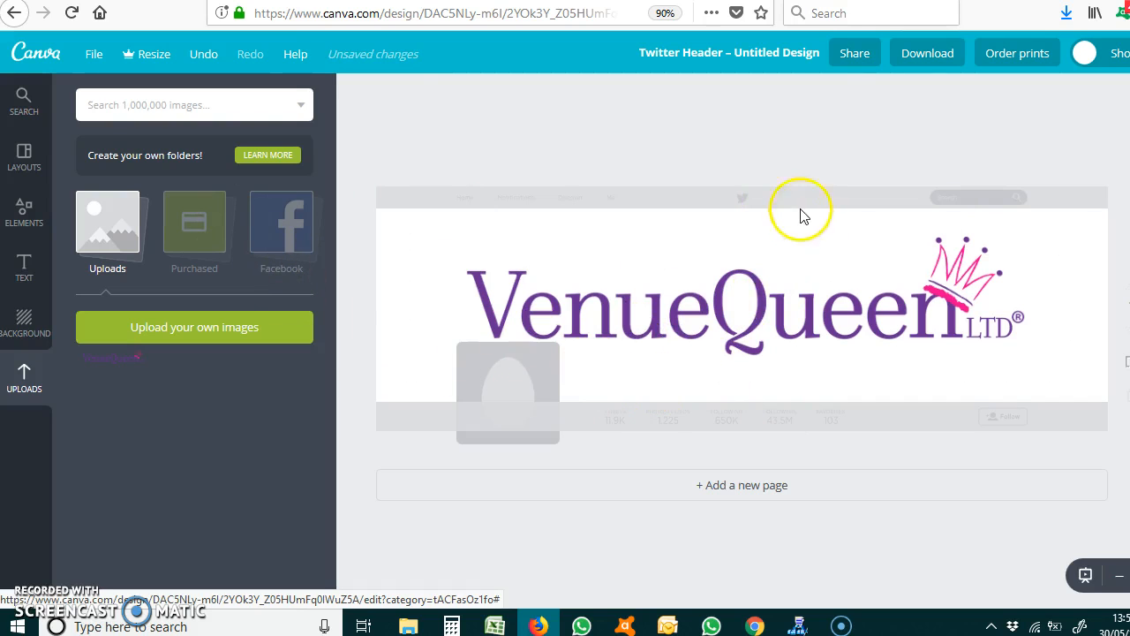
Step: Set the design title to VenueQueen TwH 180530
{"action": "left_click", "coordinate": [774, 54]}
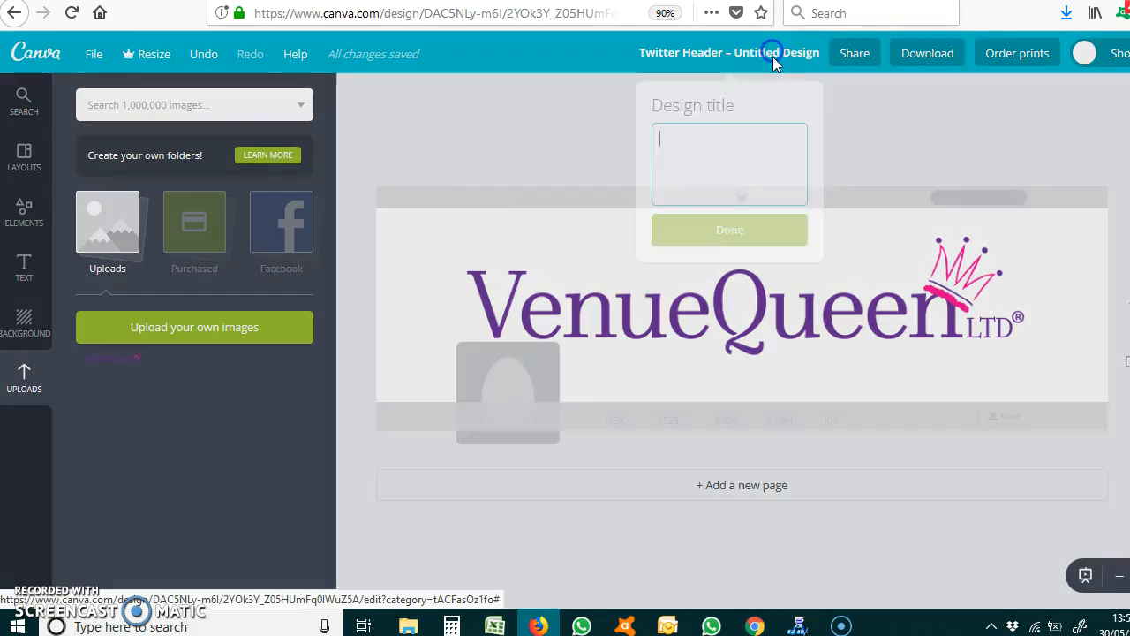
{"action": "left_click", "coordinate": [733, 135]}
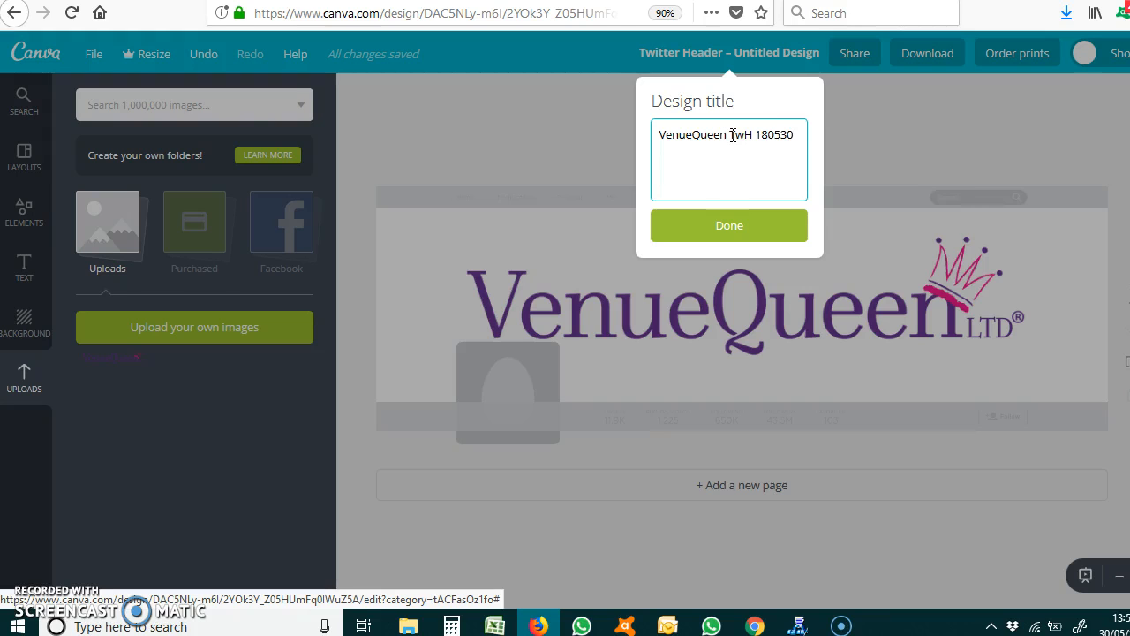
{"action": "left_click", "coordinate": [732, 225]}
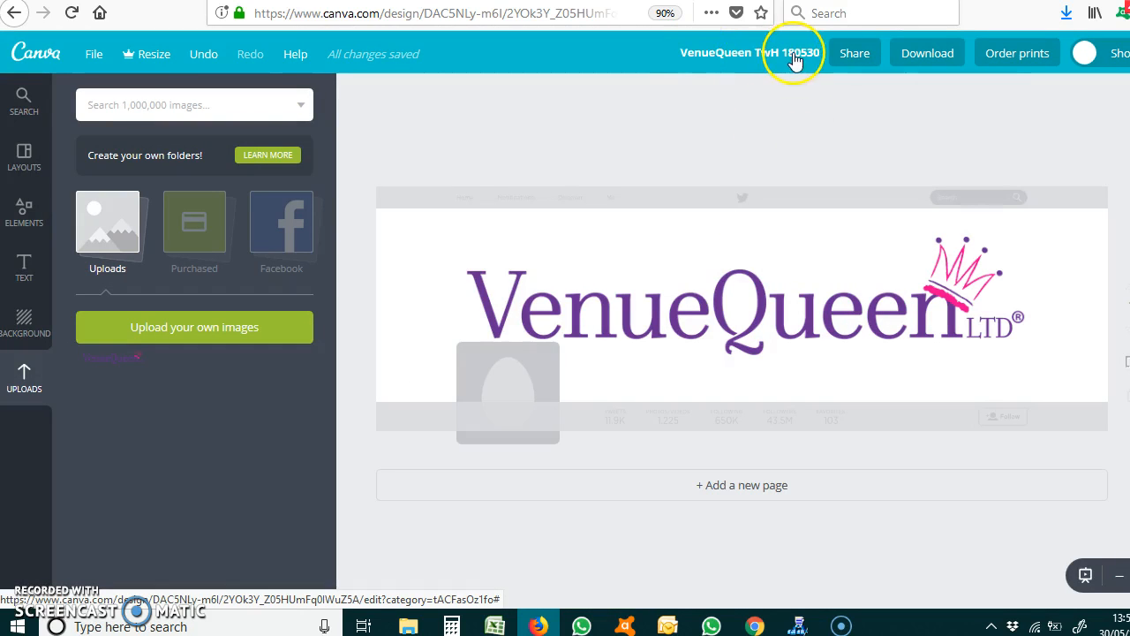
Step: Download the header as a PNG and save VenueQueen TwH 180530.png in Business Images > Client Images > Venue Queen Ltd
{"action": "left_click", "coordinate": [920, 64]}
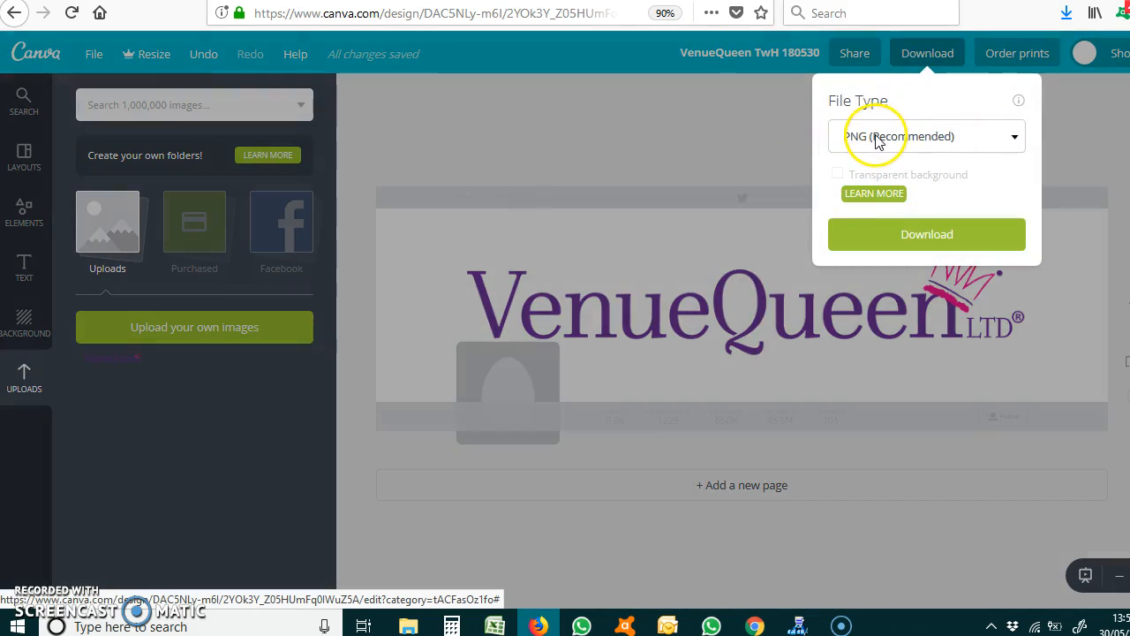
{"action": "left_click", "coordinate": [867, 237]}
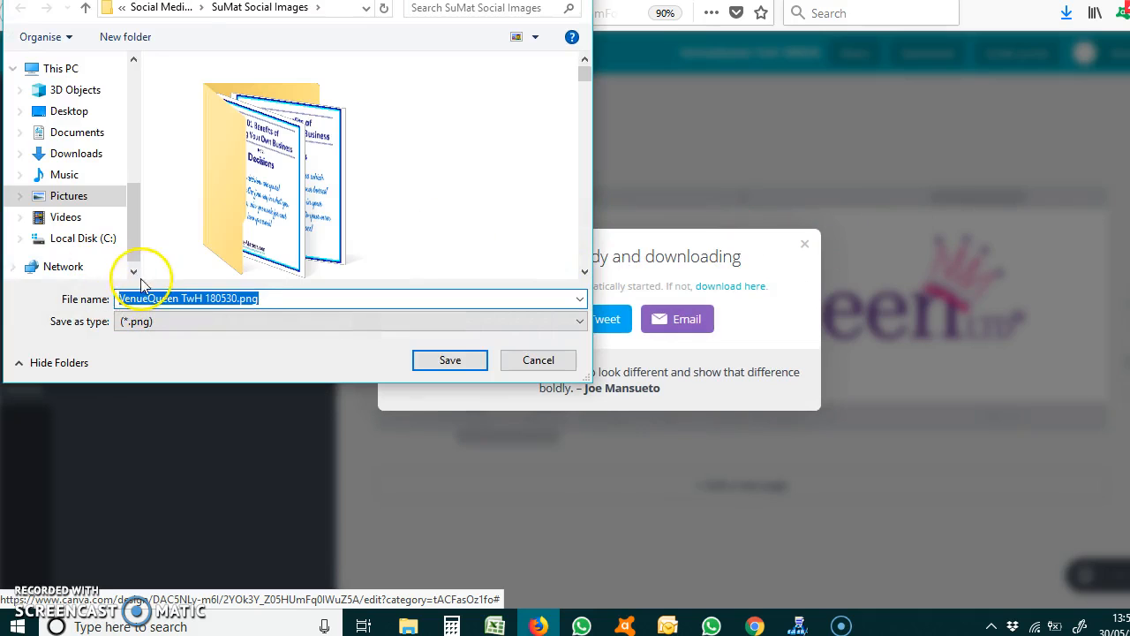
{"action": "left_click", "coordinate": [69, 195]}
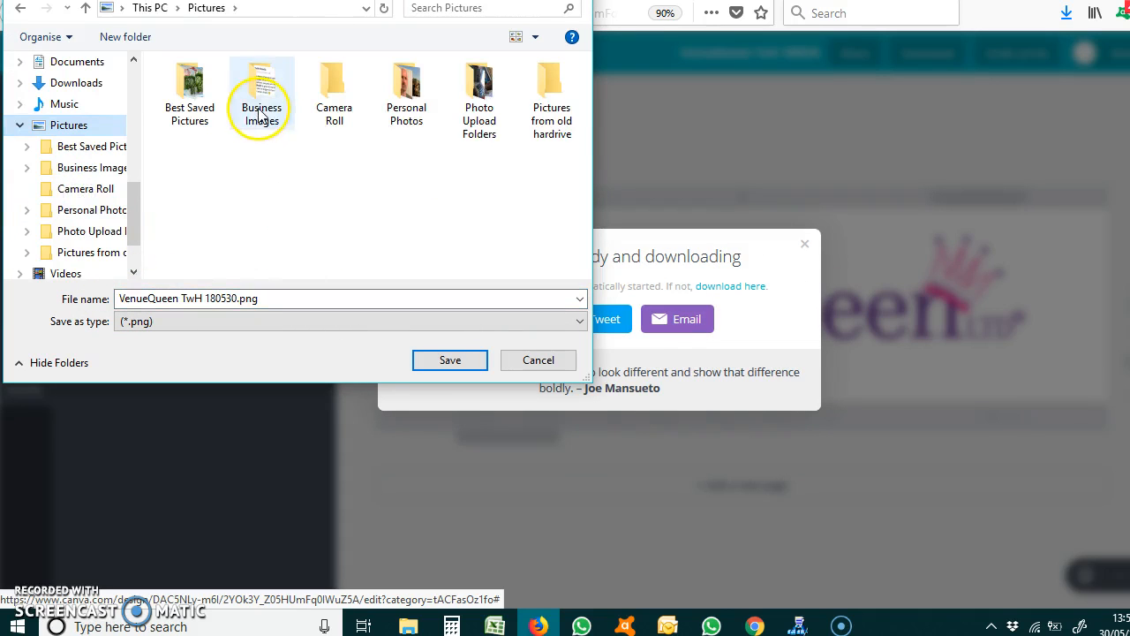
{"action": "double_click", "coordinate": [259, 112]}
{"action": "double_click", "coordinate": [259, 111]}
{"action": "scroll", "coordinate": [262, 141], "scroll_direction": "down", "scroll_amount": 8}
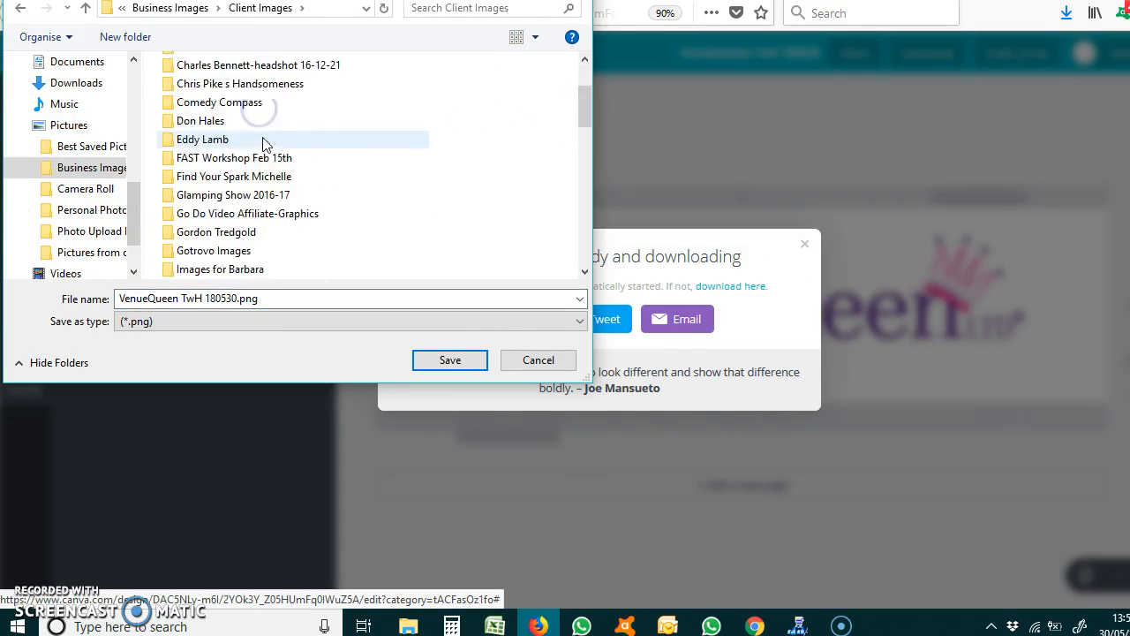
{"action": "scroll", "coordinate": [263, 141], "scroll_direction": "down", "scroll_amount": 5}
{"action": "left_click", "coordinate": [208, 146]}
{"action": "double_click", "coordinate": [219, 195]}
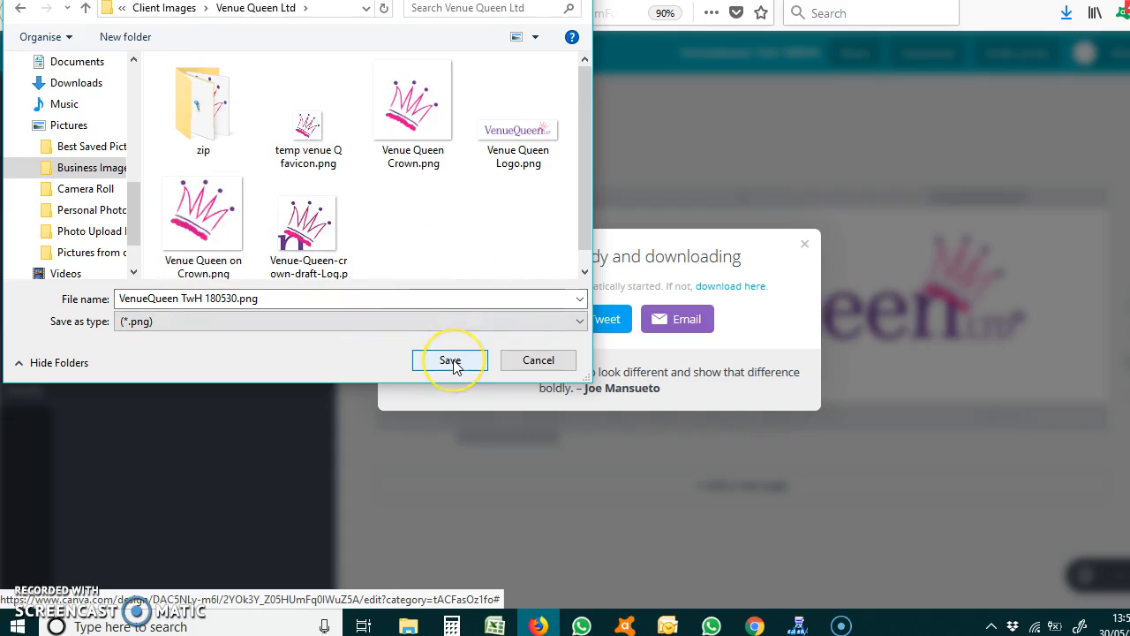
{"action": "left_click", "coordinate": [451, 361]}
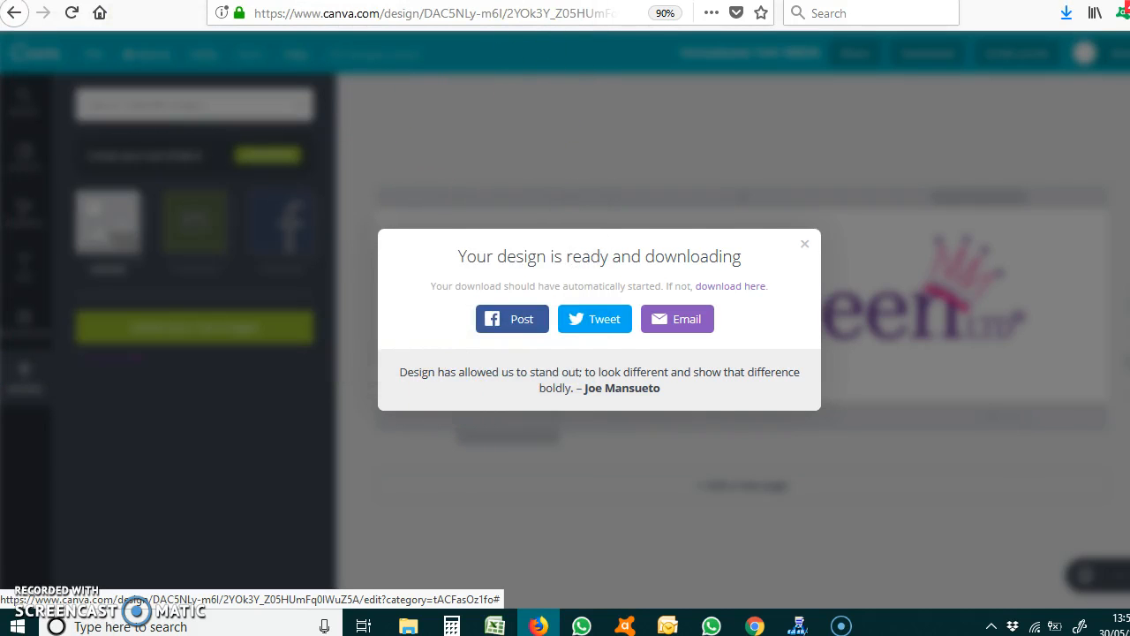
Step: Switch to the Success-Matters.com Twitter profile, start editing it and open the photo upload for its header
{"action": "left_click", "coordinate": [795, 0]}
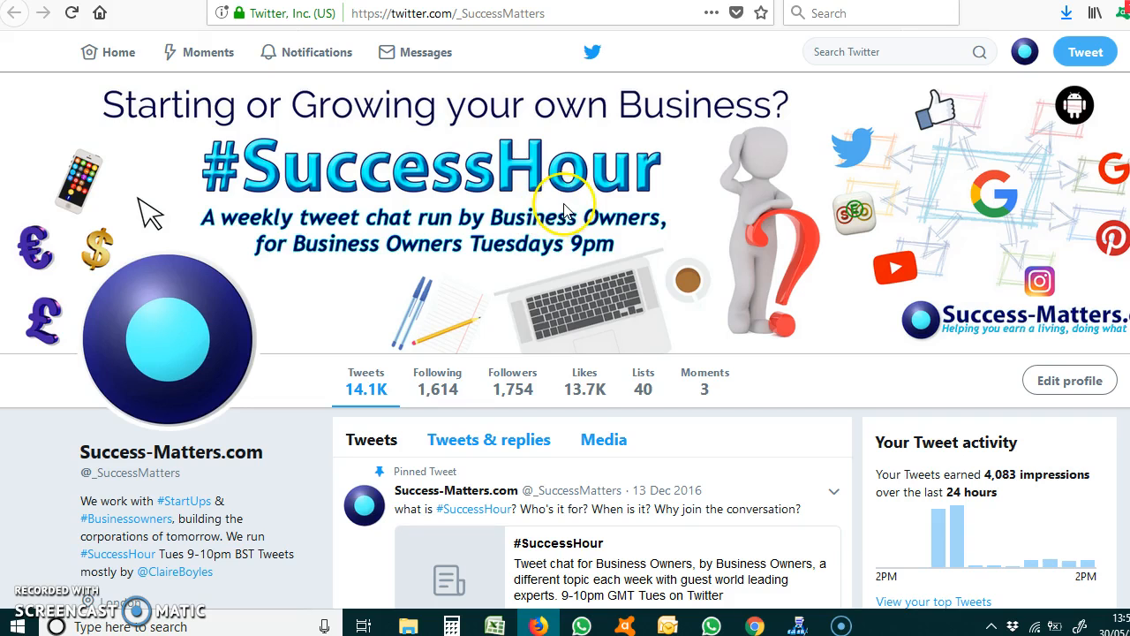
{"action": "left_click", "coordinate": [1070, 385]}
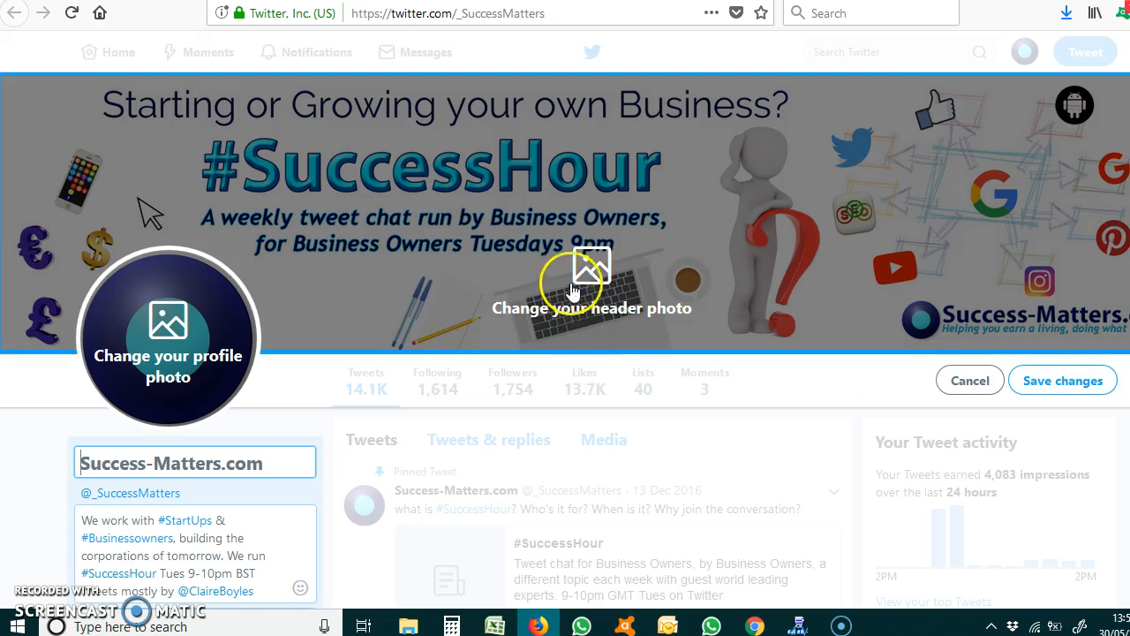
{"action": "left_click", "coordinate": [593, 267]}
{"action": "left_click", "coordinate": [606, 313]}
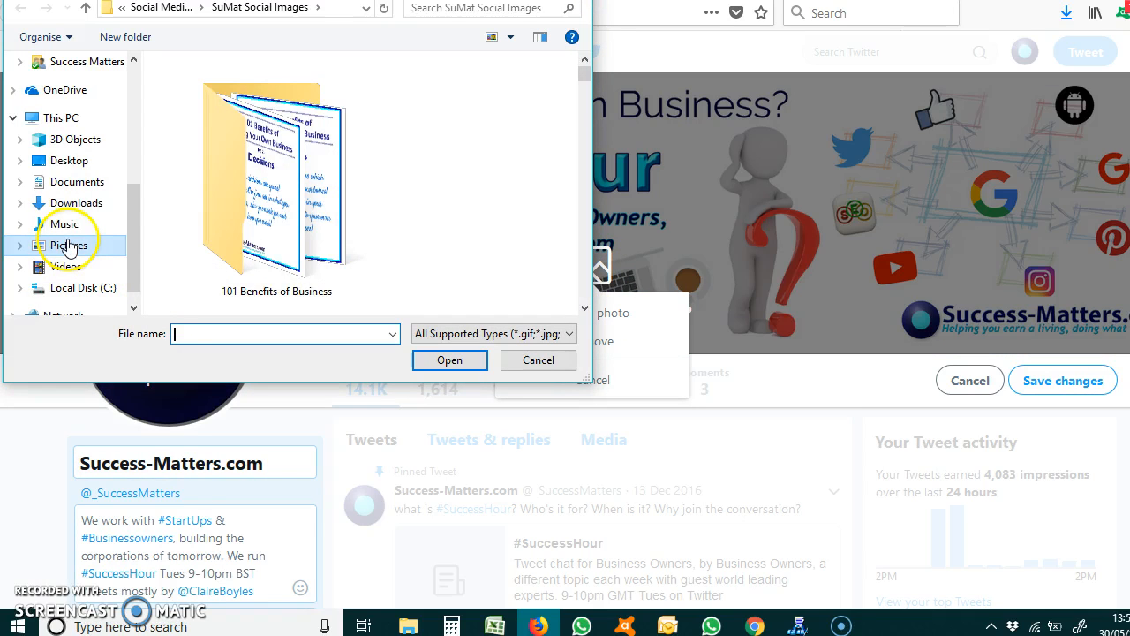
Step: Upload VenueQueen TwH 180530.png from Business Images > Client Images > Venue Queen Ltd as the header photo and apply it at its default scale
{"action": "left_click", "coordinate": [68, 247]}
{"action": "double_click", "coordinate": [264, 71]}
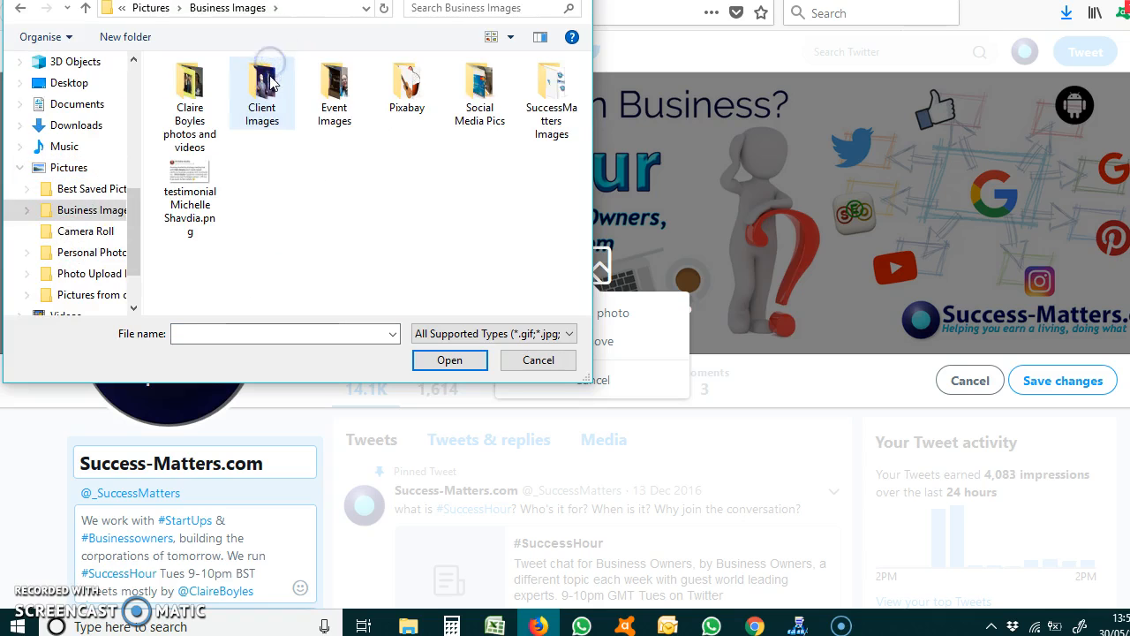
{"action": "double_click", "coordinate": [263, 83]}
{"action": "scroll", "coordinate": [360, 222], "scroll_direction": "down", "scroll_amount": 7}
{"action": "scroll", "coordinate": [354, 226], "scroll_direction": "down", "scroll_amount": 6}
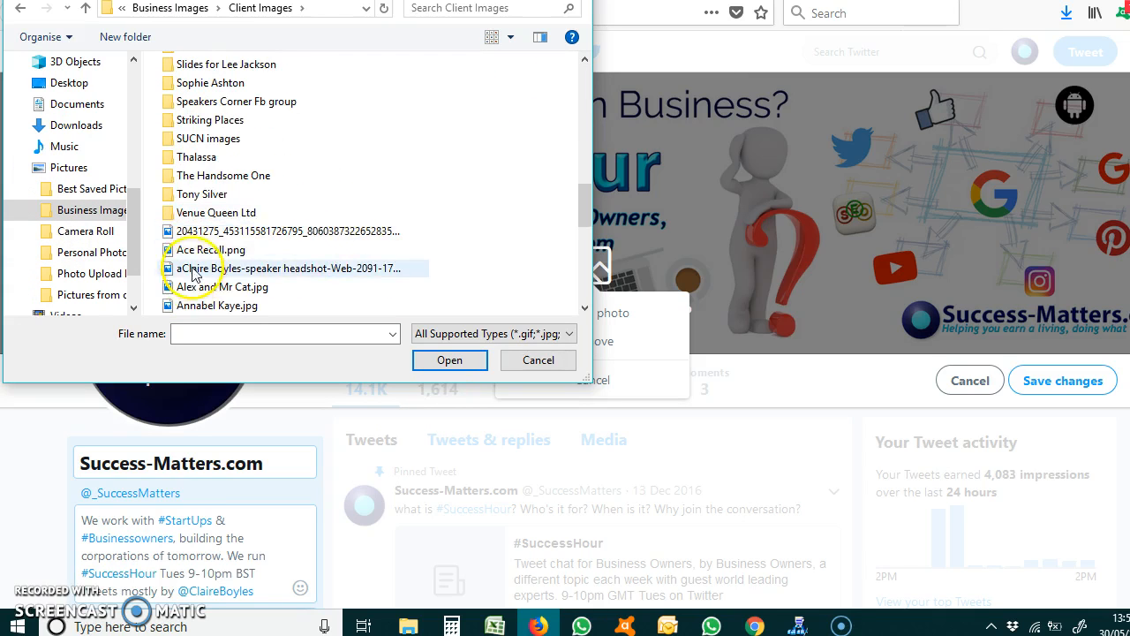
{"action": "double_click", "coordinate": [216, 212]}
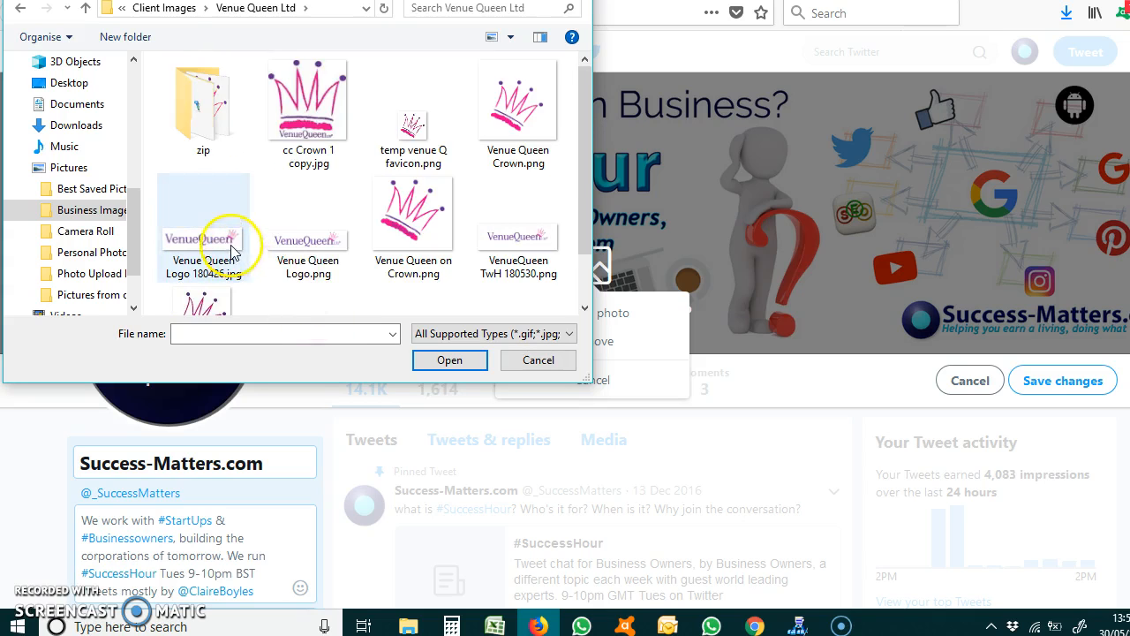
{"action": "left_click", "coordinate": [543, 248]}
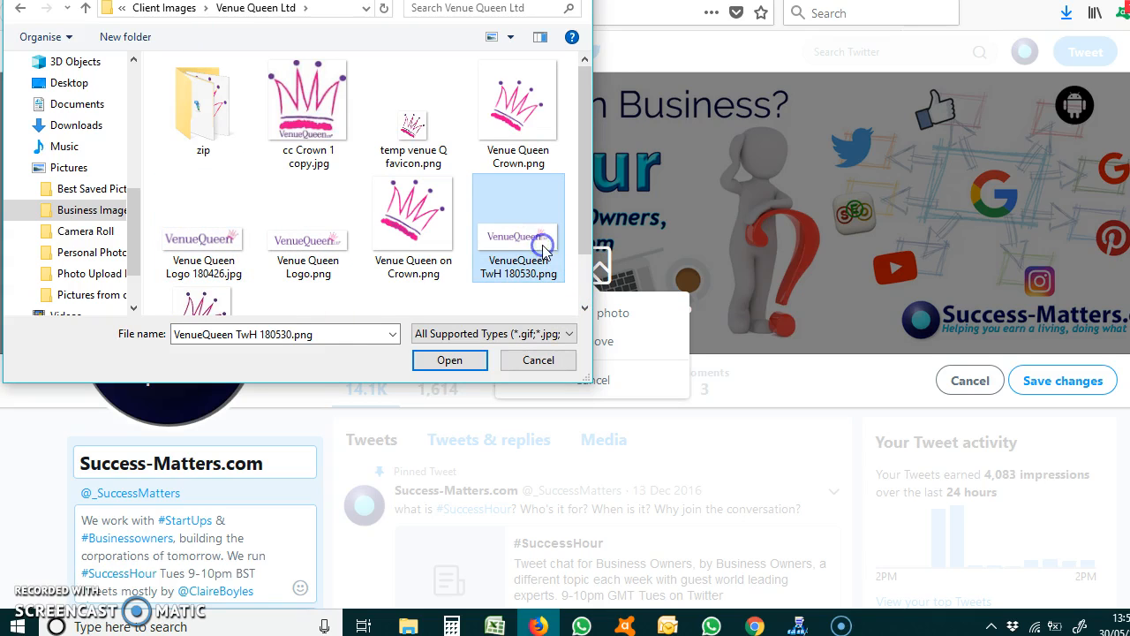
{"action": "left_click", "coordinate": [482, 358]}
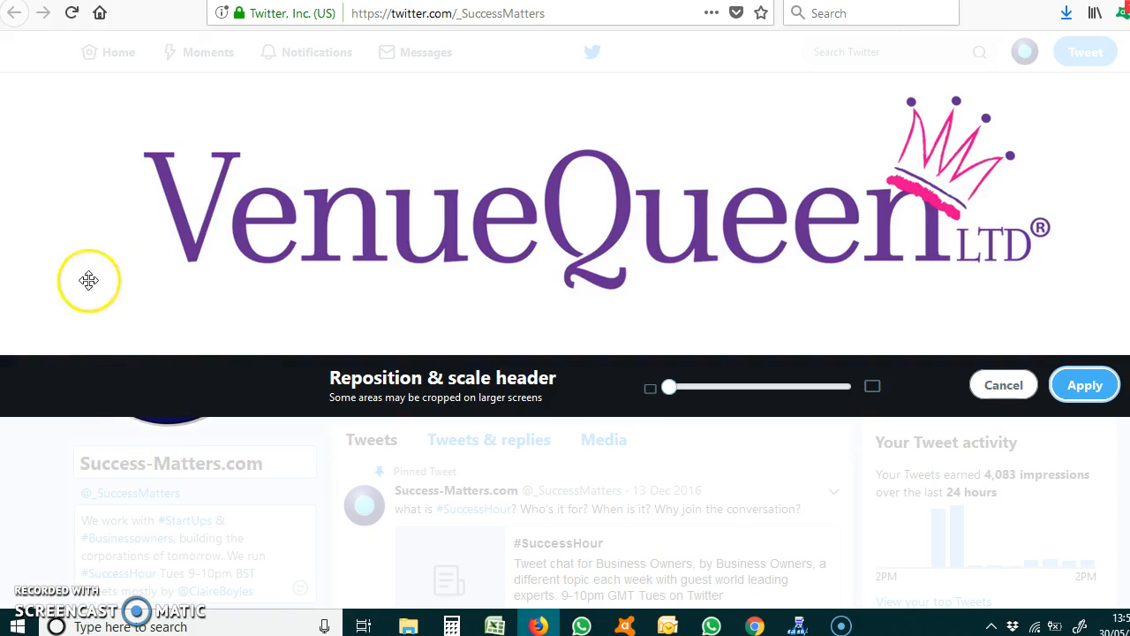
{"action": "left_click", "coordinate": [1089, 388]}
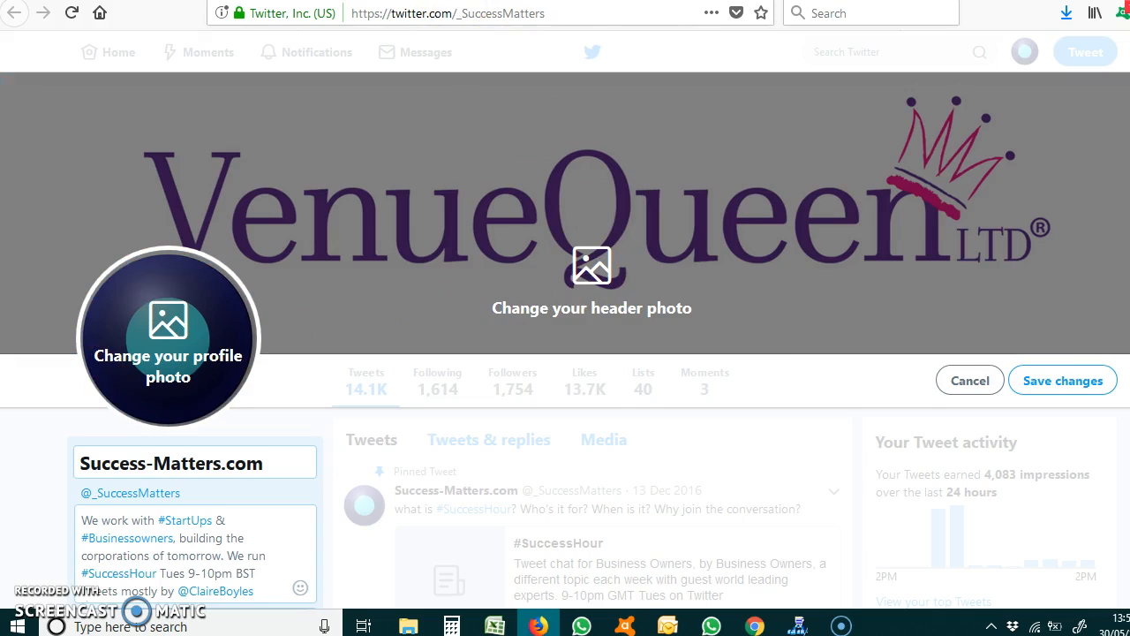
Step: Return to the Canva header design, dismiss the download message and shrink the VenueQueen logo slightly from its lower-left corner
{"action": "key", "text": "ctrl+Tab"}
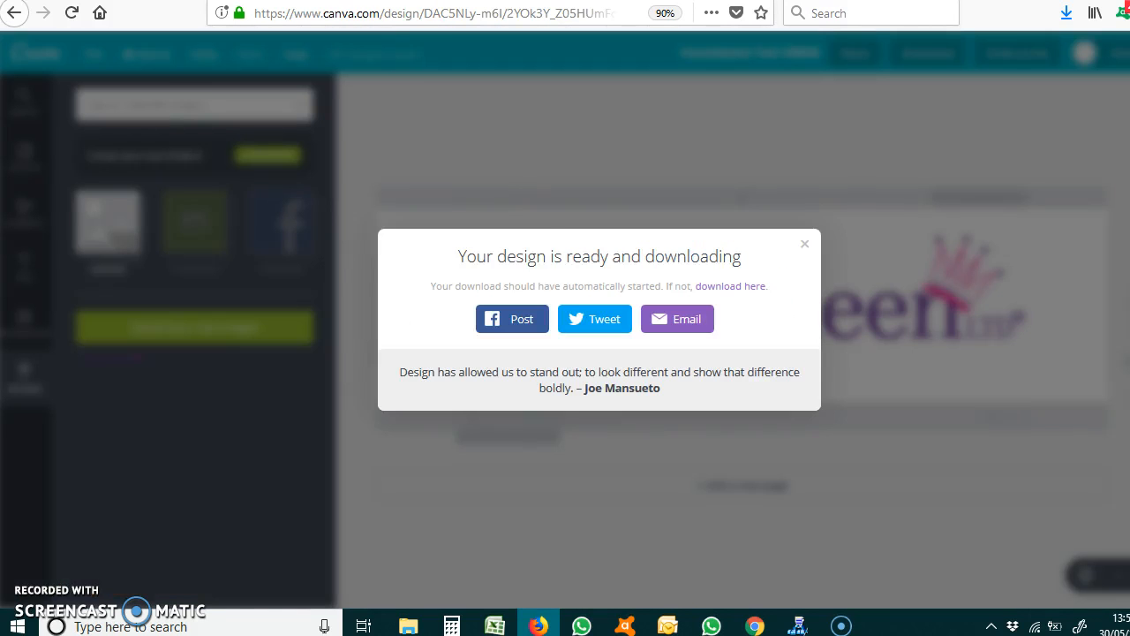
{"action": "left_click", "coordinate": [804, 243]}
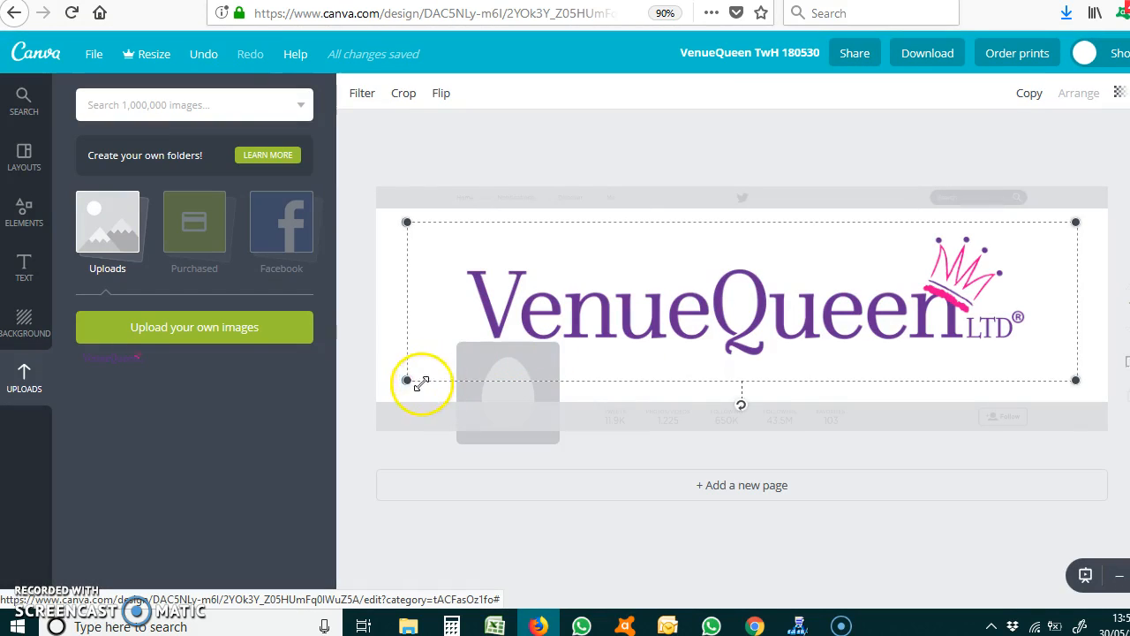
{"action": "left_click_drag", "start_coordinate": [414, 379], "coordinate": [429, 358]}
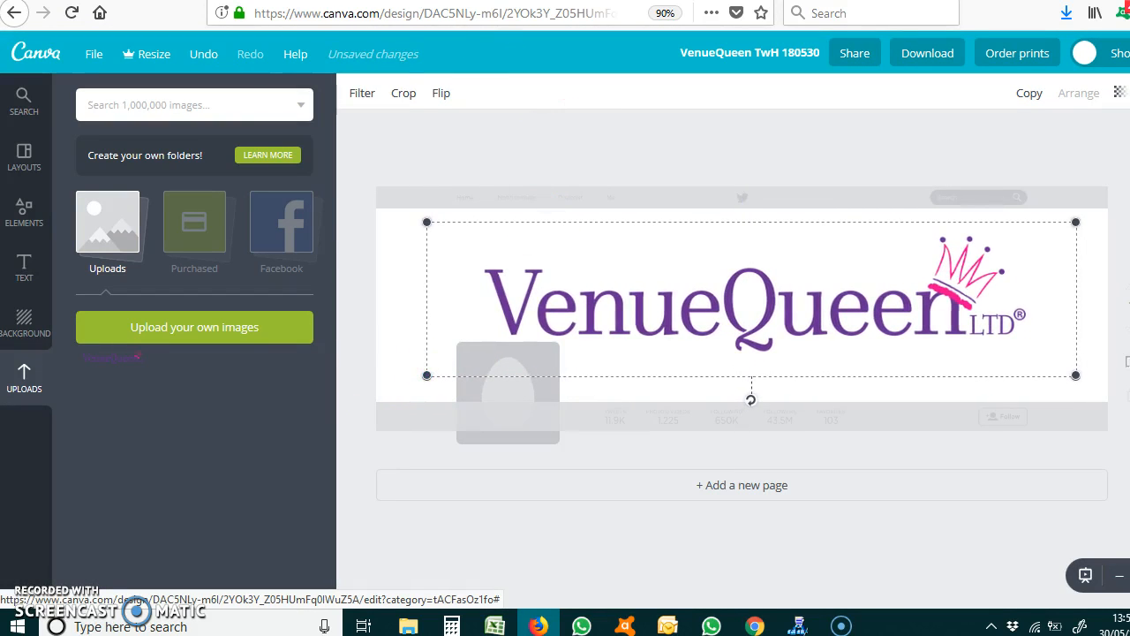
Step: Compare with the Twitter header, then shrink the Canva logo slightly from its upper-right corner and centre it horizontally, a little above the white area's middle
{"action": "key", "text": "ctrl+Tab"}
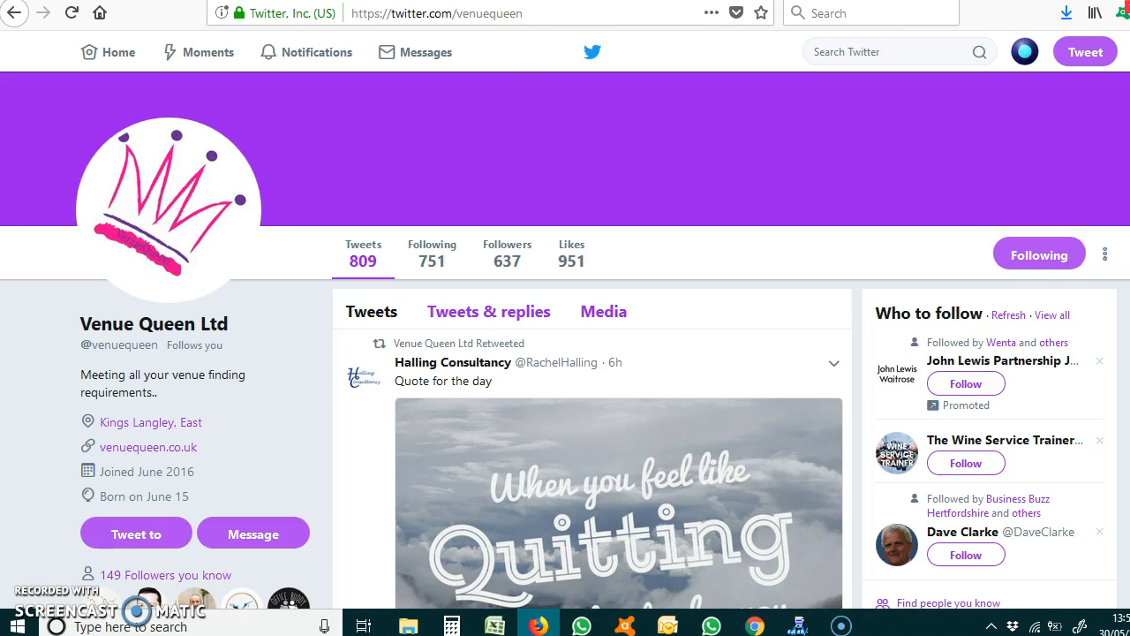
{"action": "key", "text": "ctrl+Tab"}
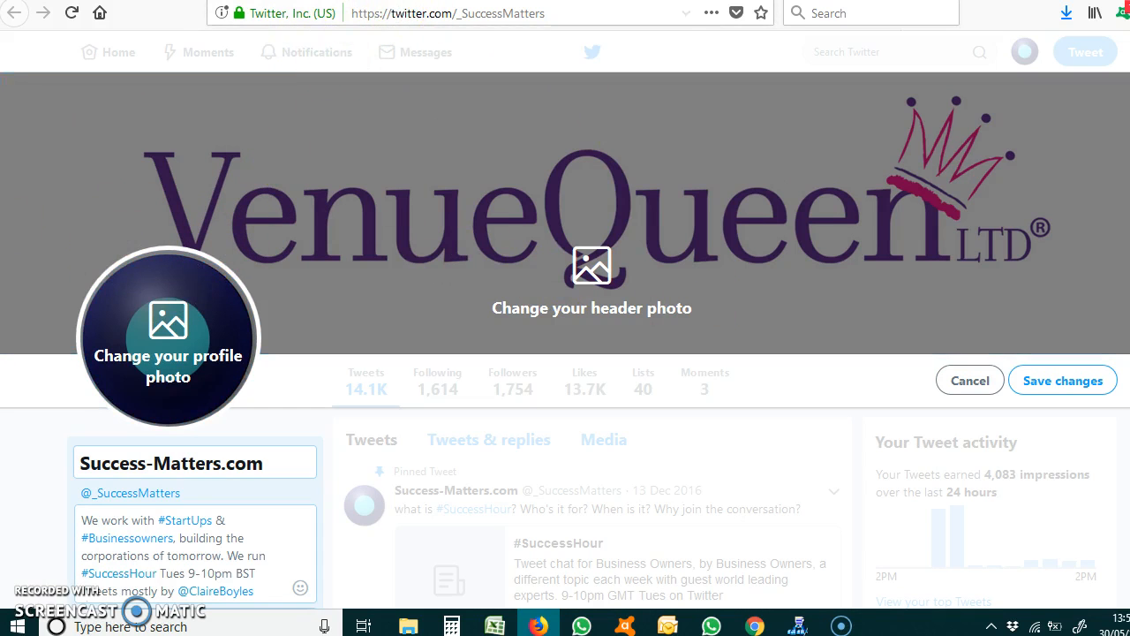
{"action": "left_click", "coordinate": [493, 1]}
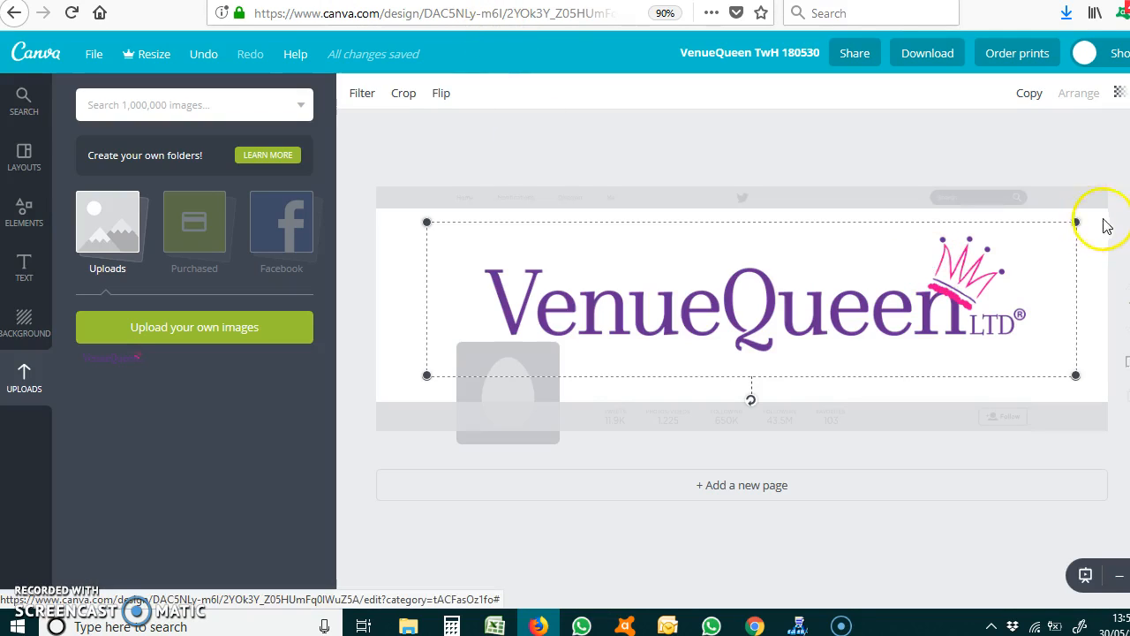
{"action": "left_click_drag", "start_coordinate": [1080, 222], "coordinate": [1065, 220]}
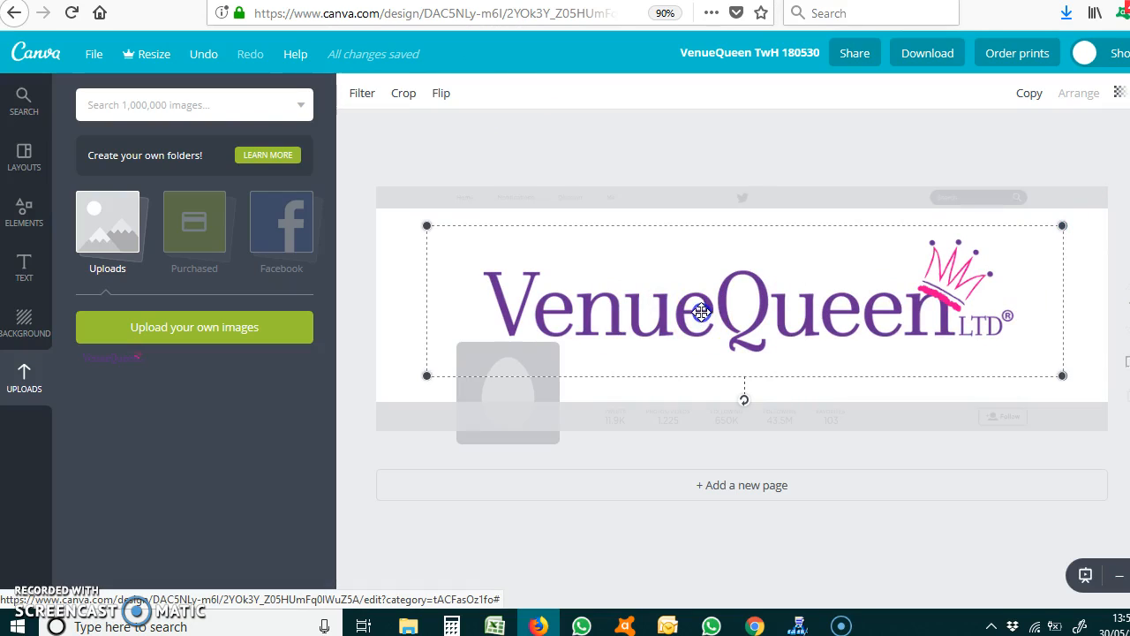
{"action": "left_click_drag", "start_coordinate": [701, 312], "coordinate": [703, 315]}
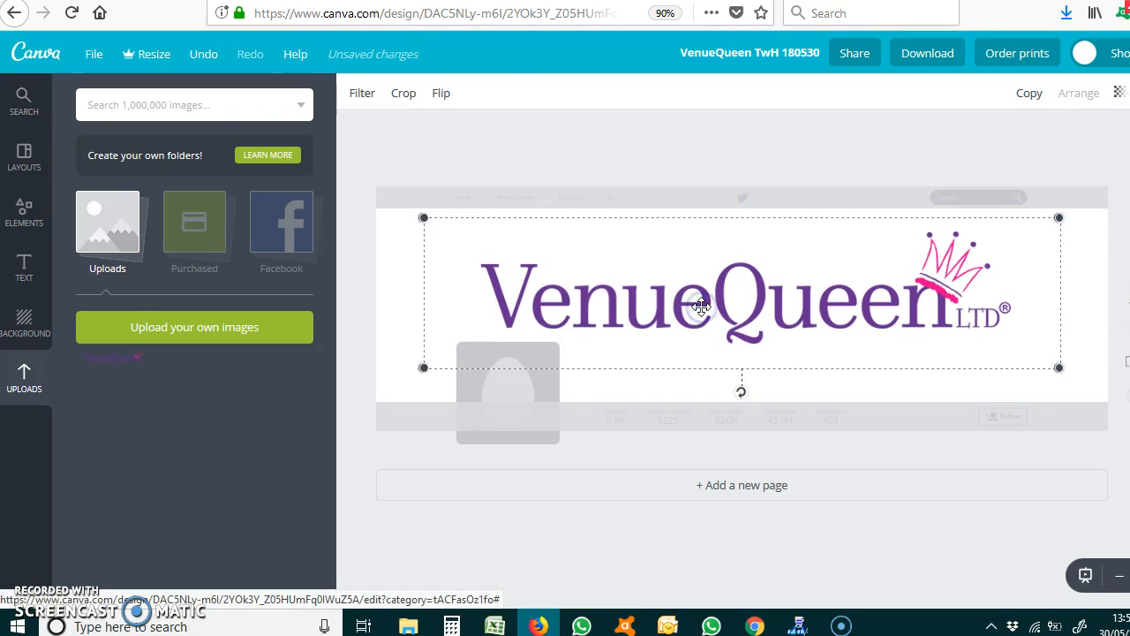
{"action": "left_click_drag", "start_coordinate": [701, 303], "coordinate": [702, 298]}
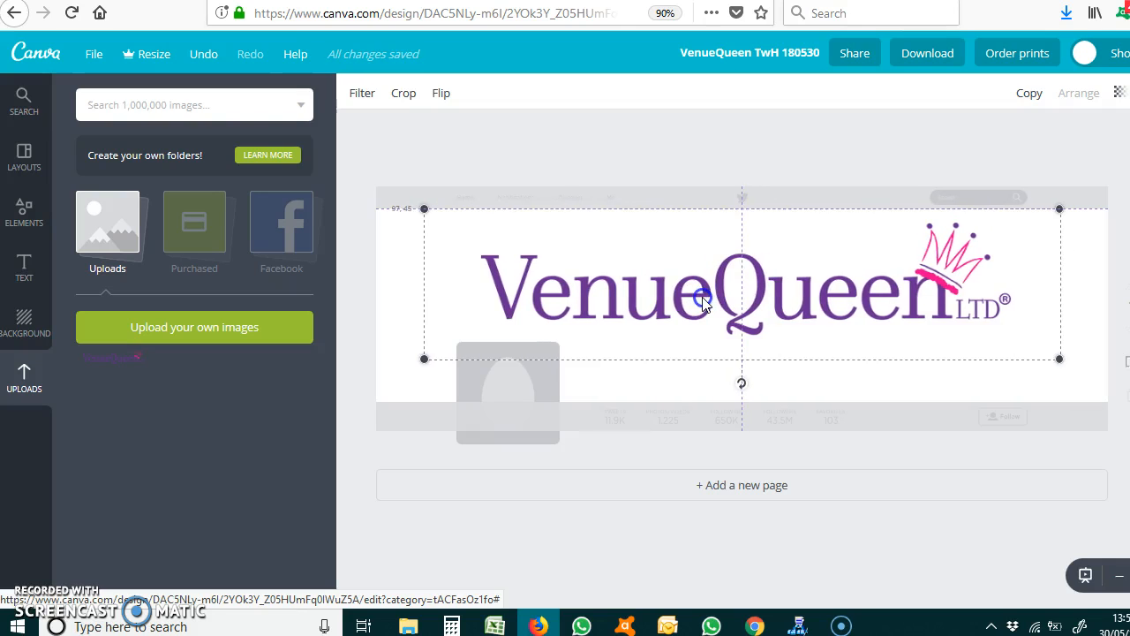
{"action": "left_click_drag", "start_coordinate": [704, 305], "coordinate": [704, 314]}
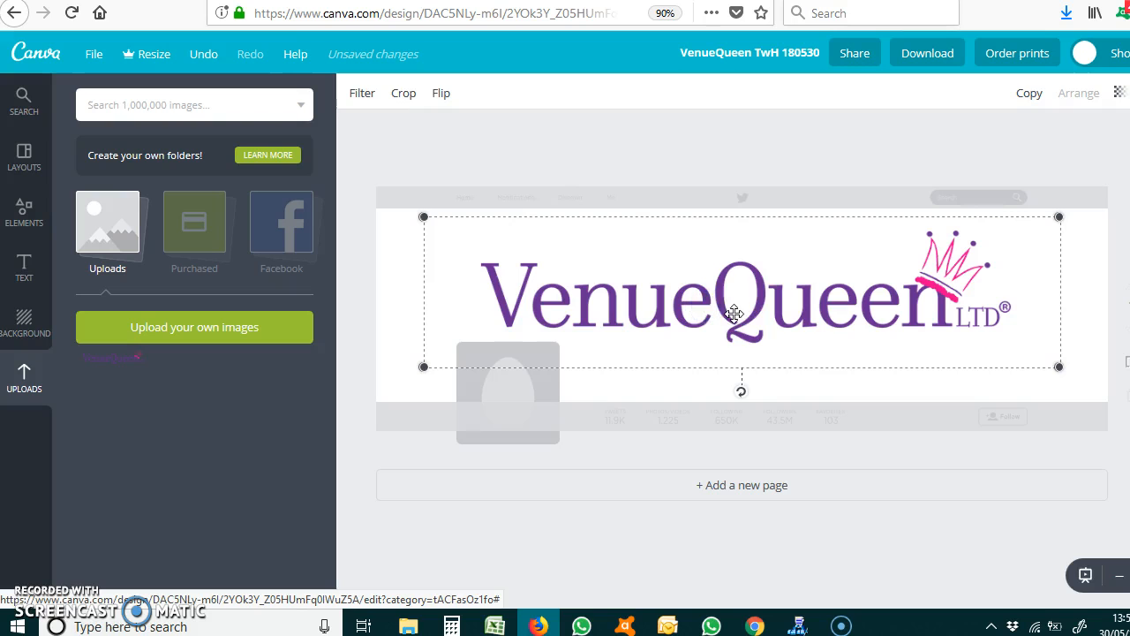
Step: Download the adjusted header as a PNG, replacing VenueQueen TwH 180530.png in the Venue Queen Ltd folder
{"action": "left_click", "coordinate": [932, 53]}
{"action": "left_click", "coordinate": [865, 236]}
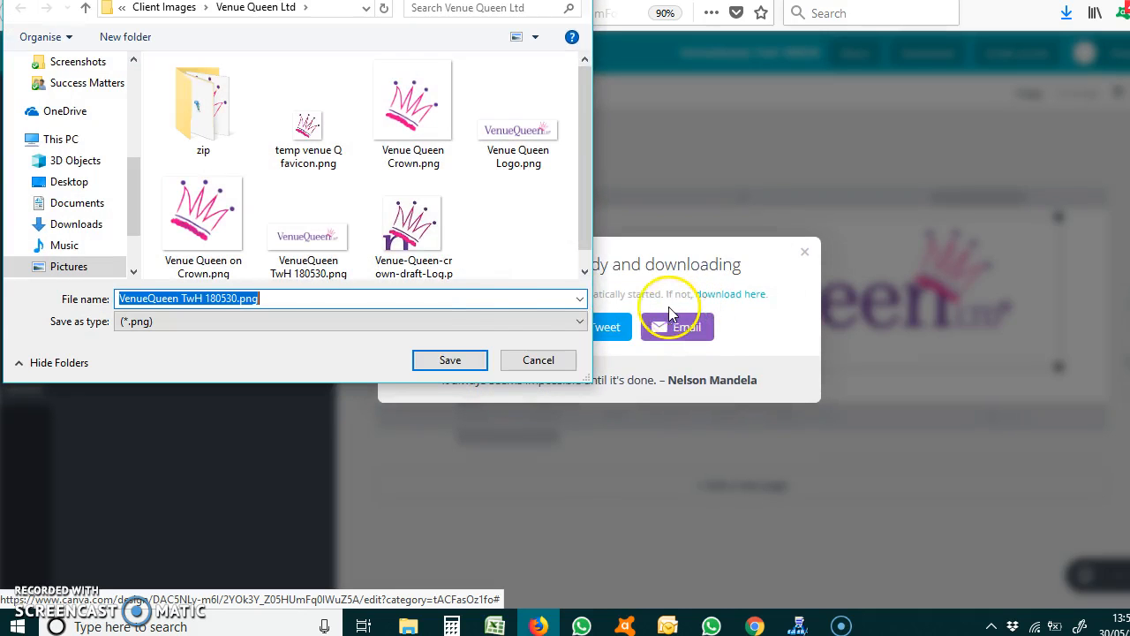
{"action": "left_click", "coordinate": [451, 362]}
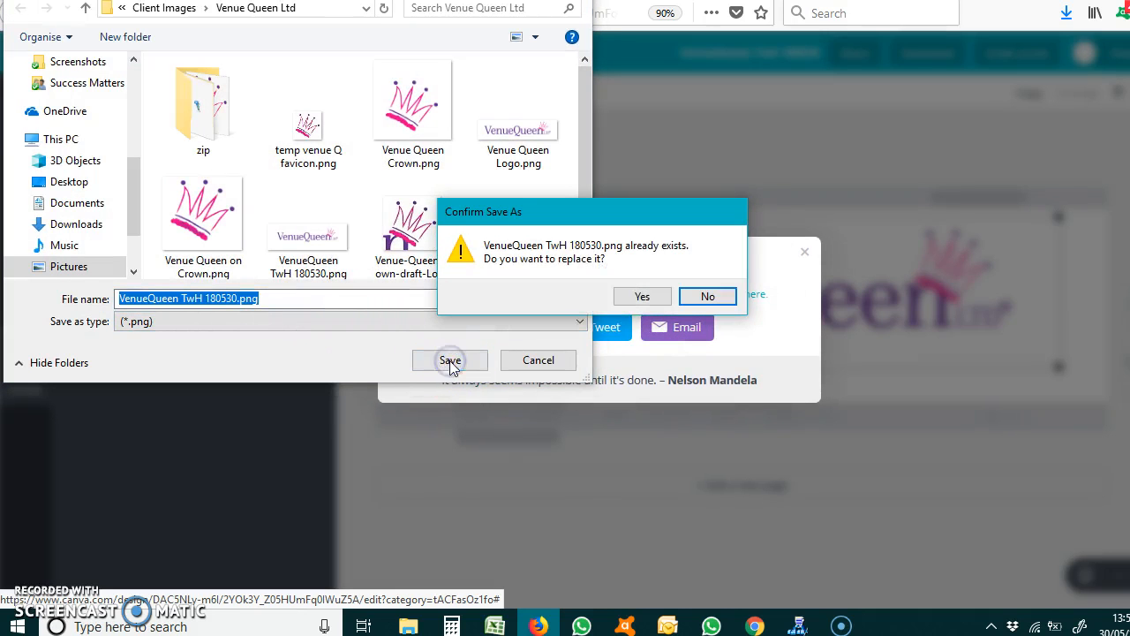
{"action": "left_click", "coordinate": [660, 297]}
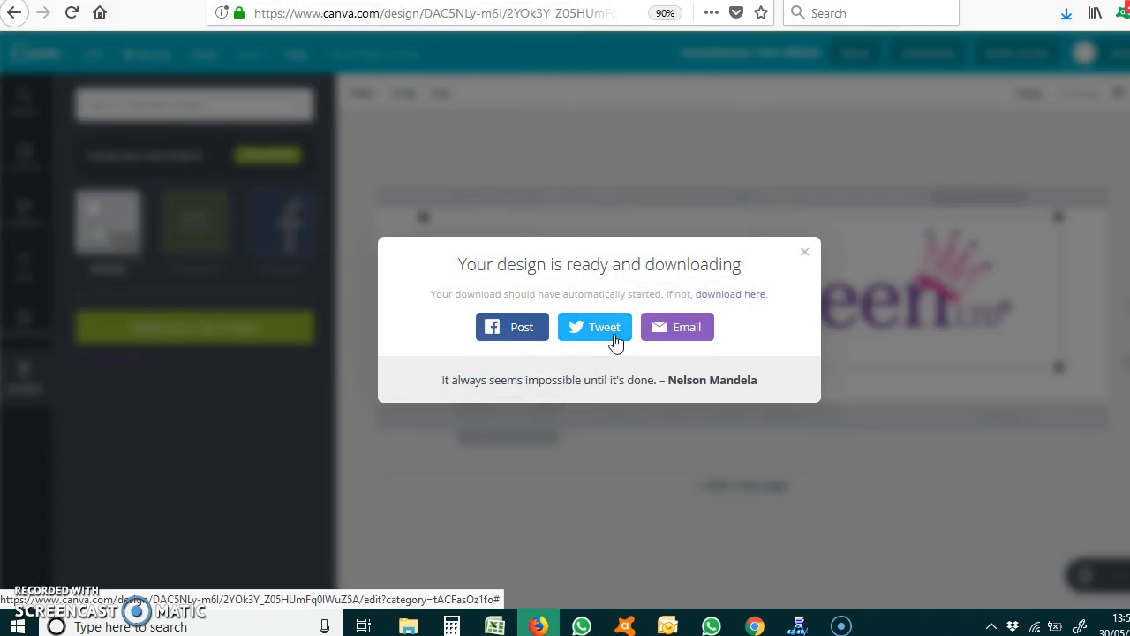
Step: Upload the updated VenueQueen TwH 180530.png as the Success-Matters.com Twitter header, apply it and save the profile changes
{"action": "left_click", "coordinate": [536, 304]}
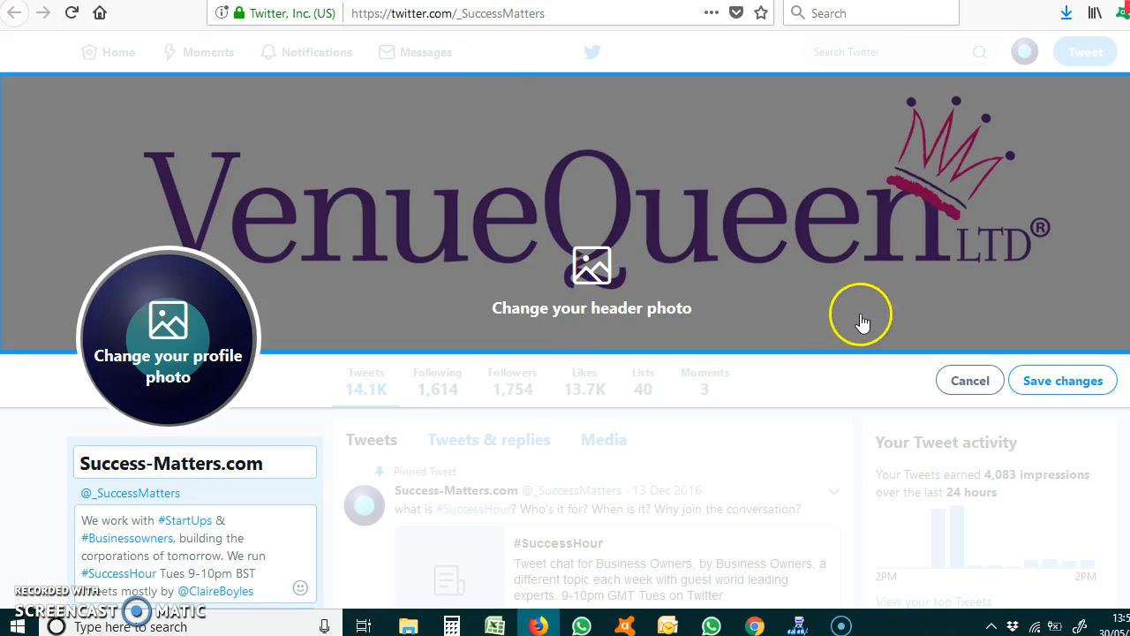
{"action": "left_click", "coordinate": [574, 281]}
{"action": "left_click", "coordinate": [593, 315]}
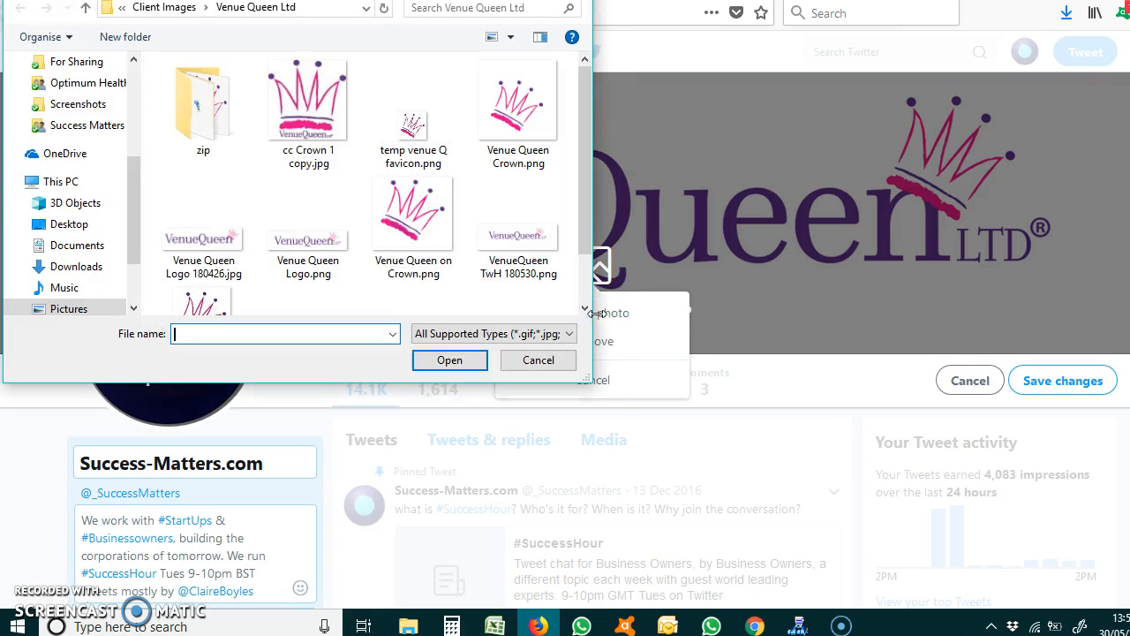
{"action": "left_click", "coordinate": [504, 246]}
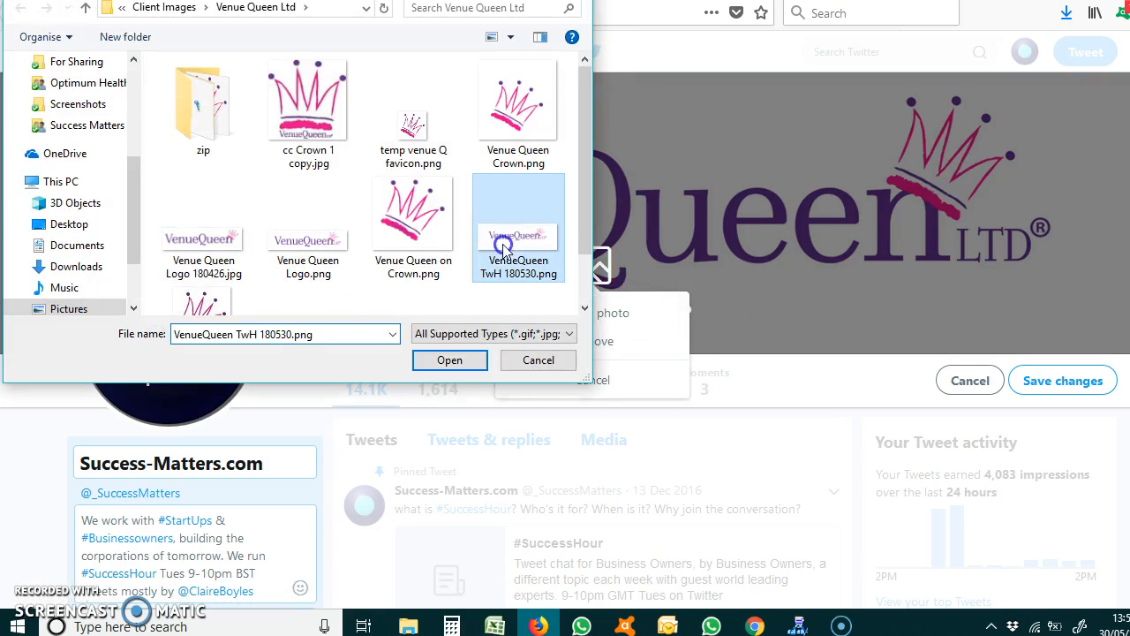
{"action": "left_click", "coordinate": [446, 360]}
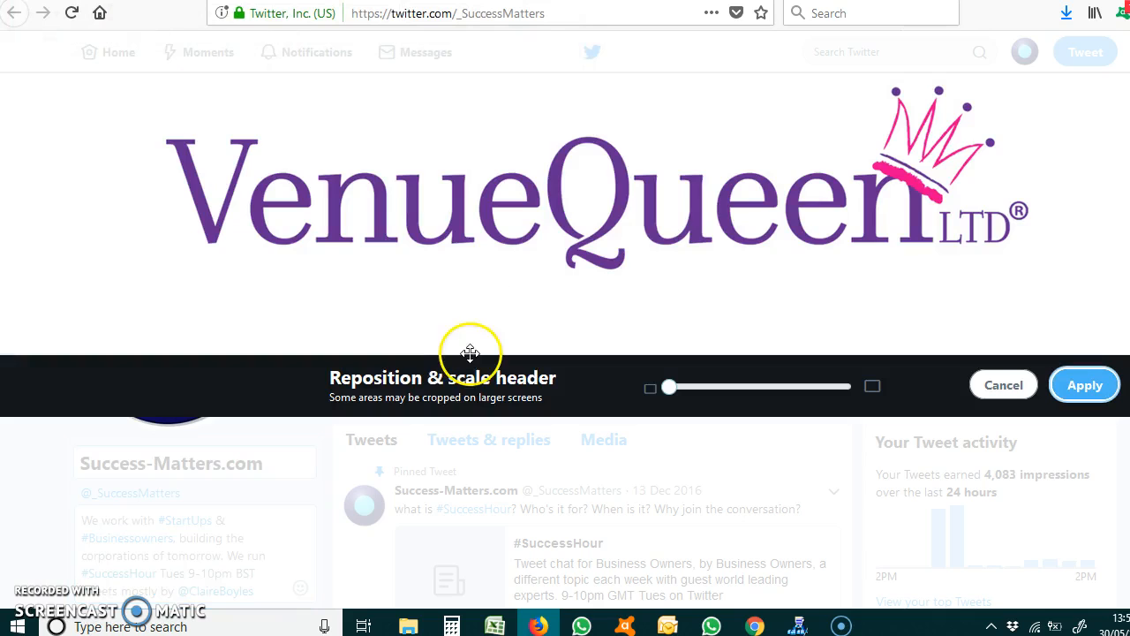
{"action": "left_click", "coordinate": [1074, 385]}
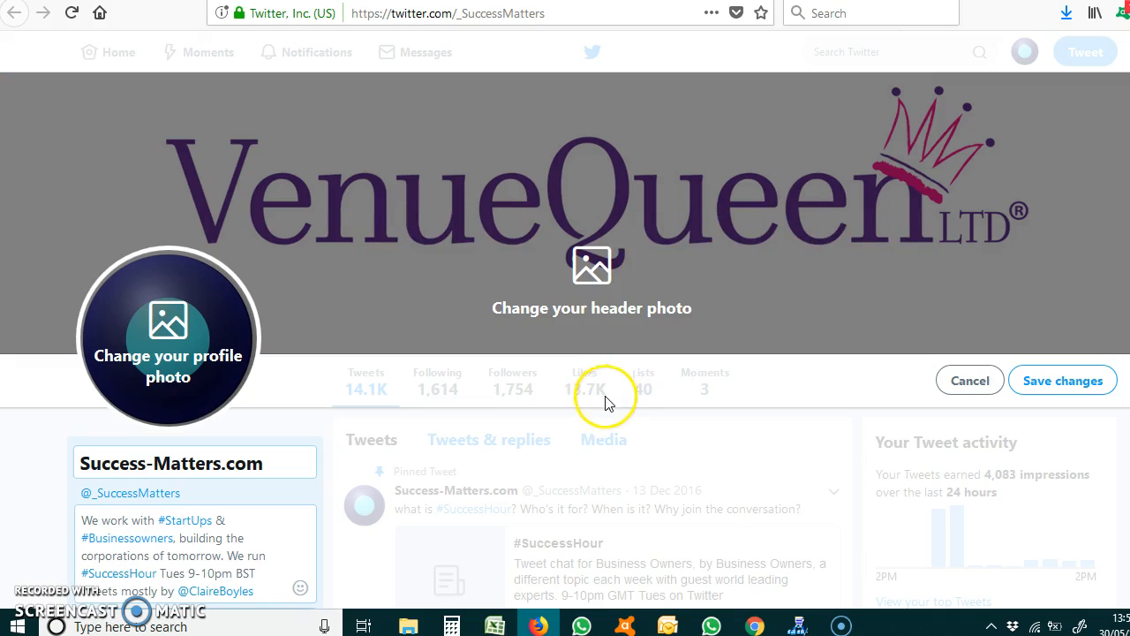
{"action": "left_click", "coordinate": [1082, 383]}
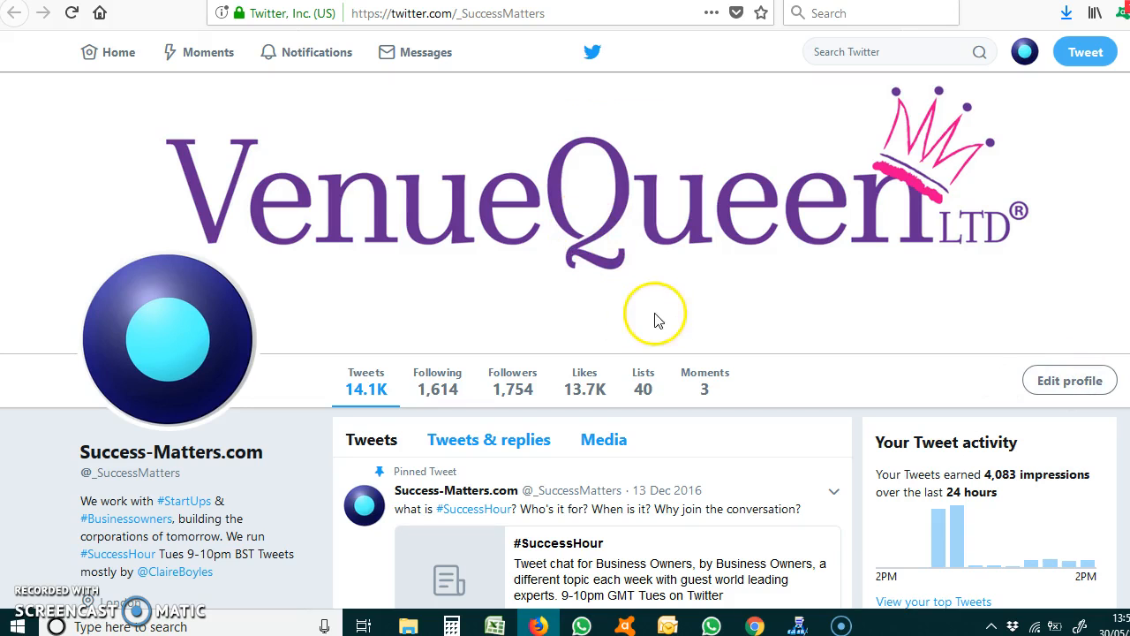
{"action": "left_click", "coordinate": [1071, 382]}
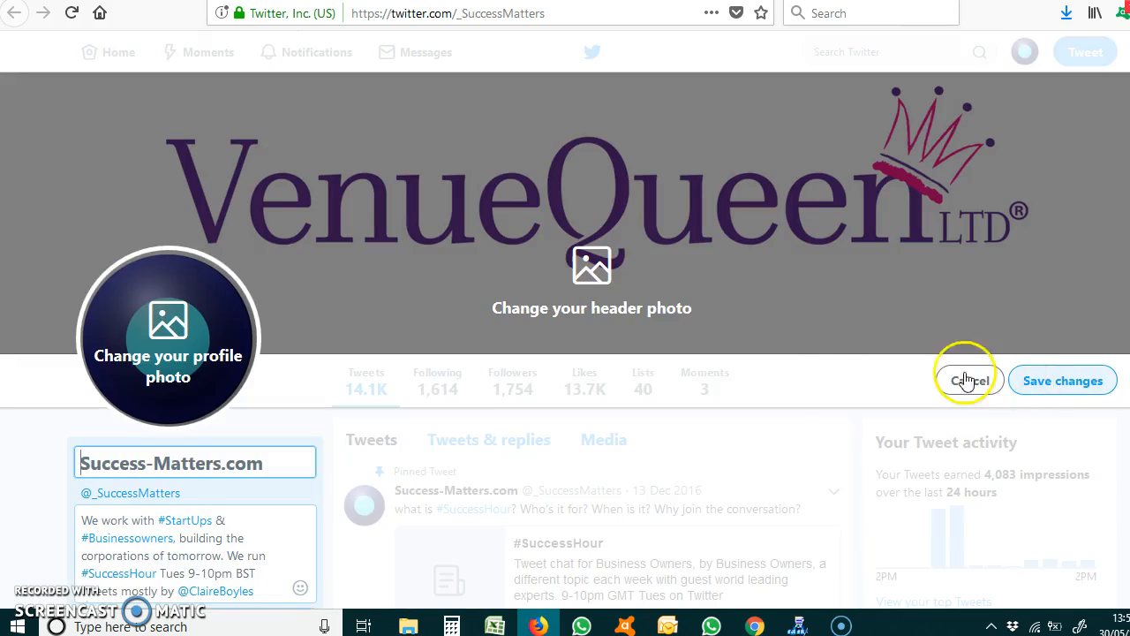
{"action": "left_click", "coordinate": [606, 278]}
{"action": "left_click", "coordinate": [606, 316]}
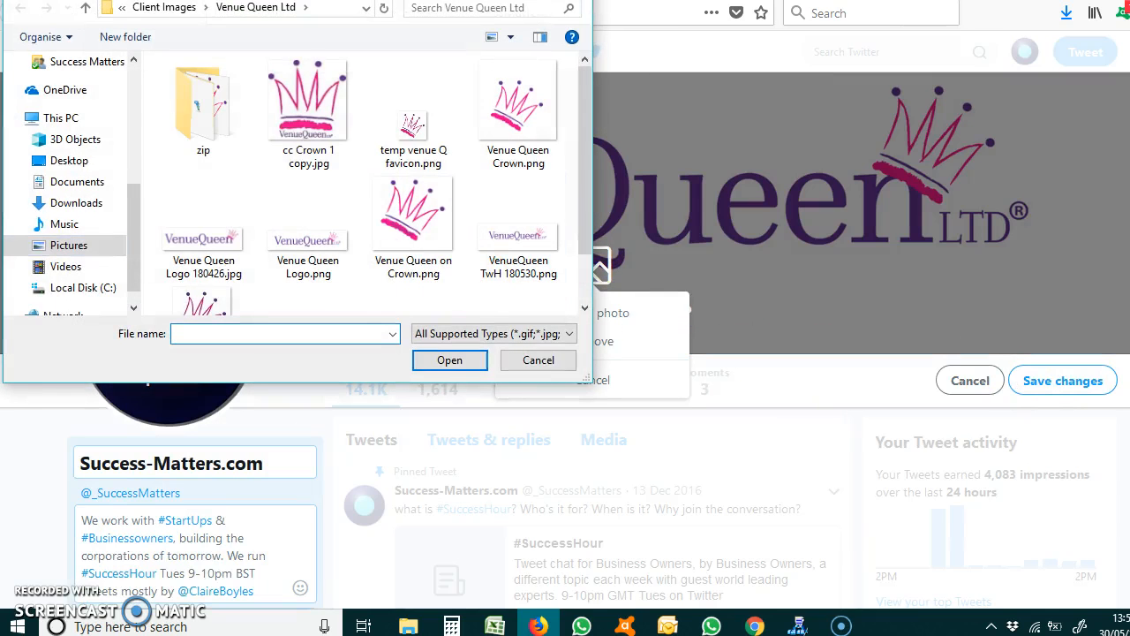
{"action": "left_click", "coordinate": [62, 245]}
{"action": "left_click", "coordinate": [535, 365]}
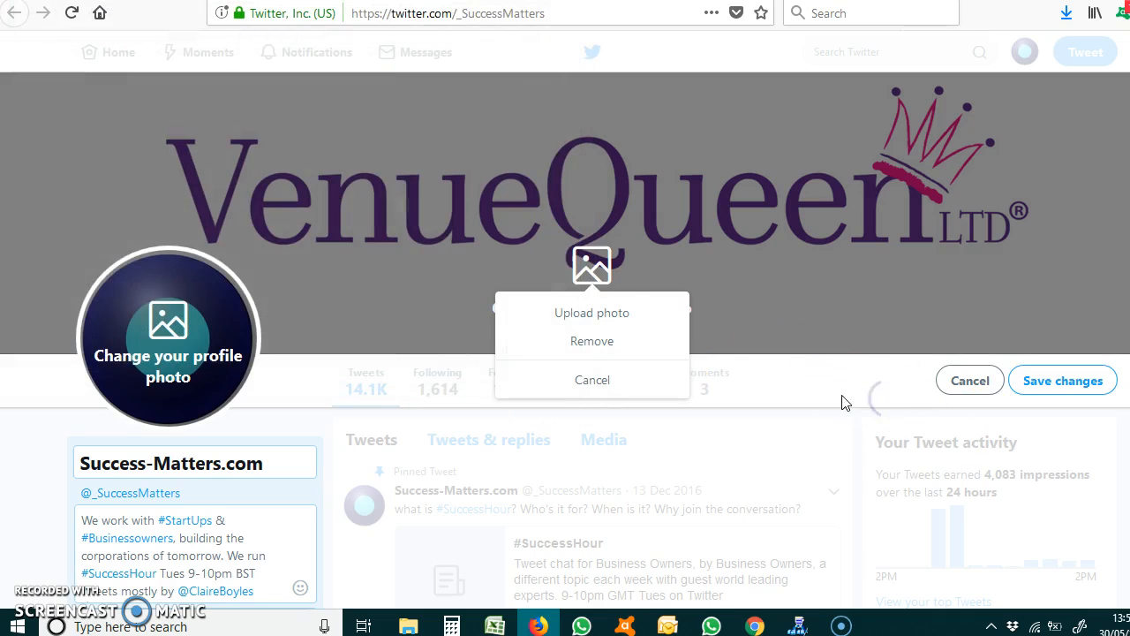
{"action": "left_click", "coordinate": [584, 382]}
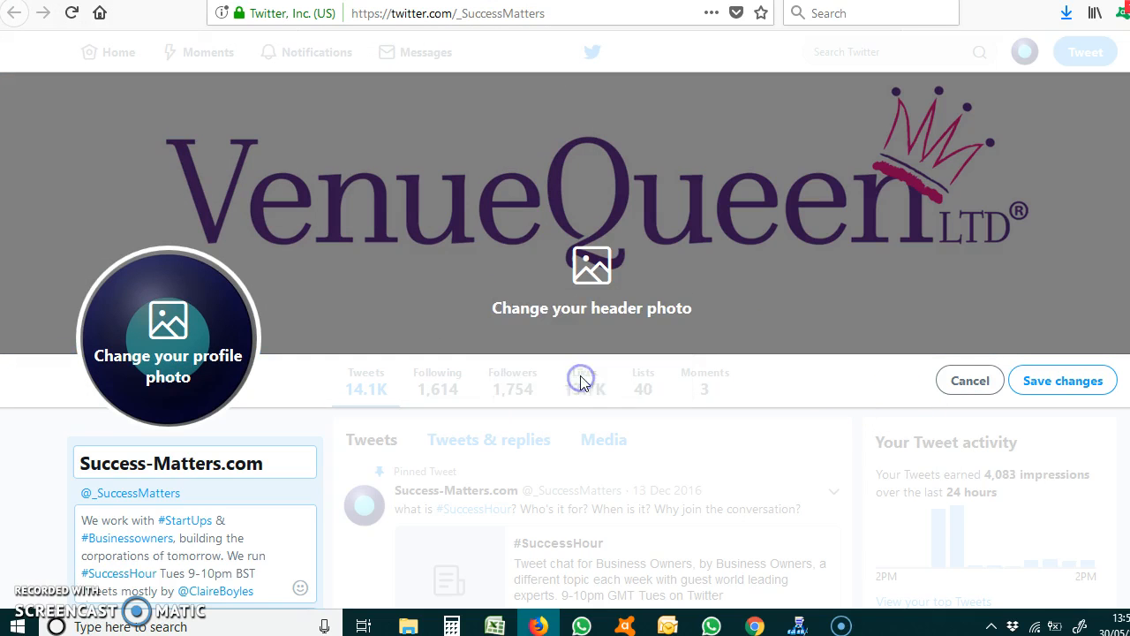
{"action": "left_click", "coordinate": [1109, 381]}
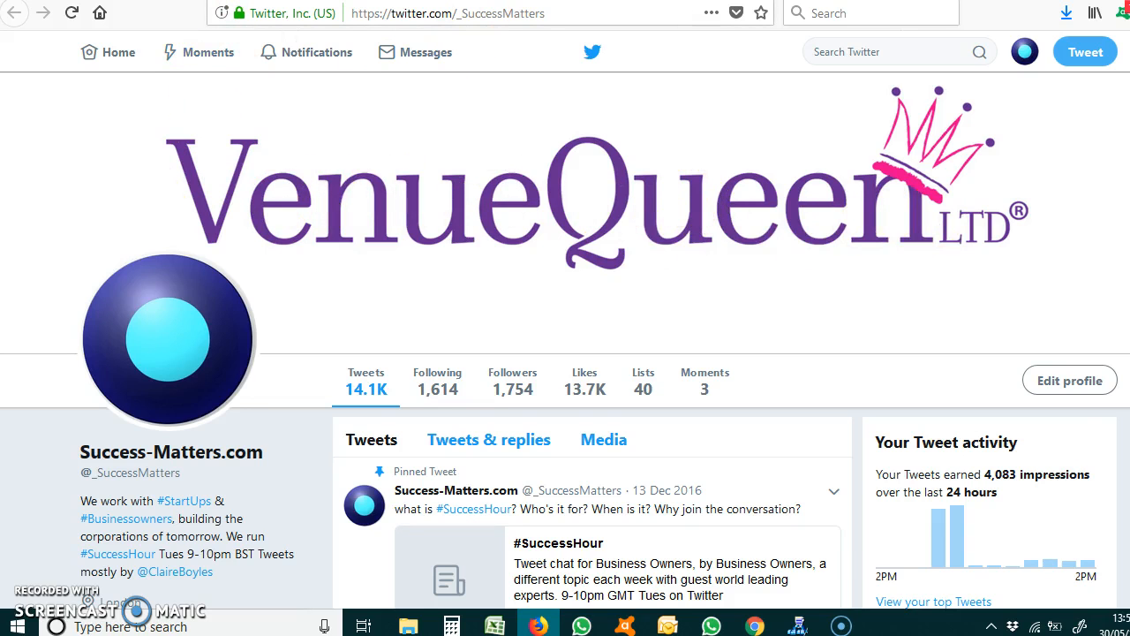
Step: Switch to the Canva header design, dismiss its download message and deselect the logo
{"action": "left_click", "coordinate": [398, 1]}
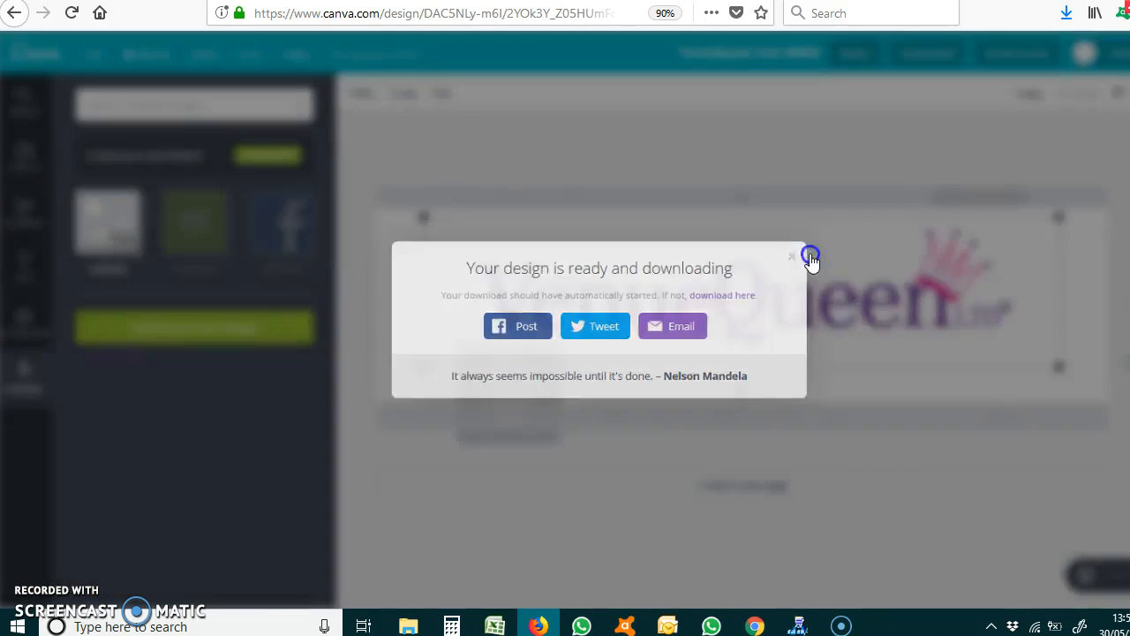
{"action": "left_click", "coordinate": [807, 256]}
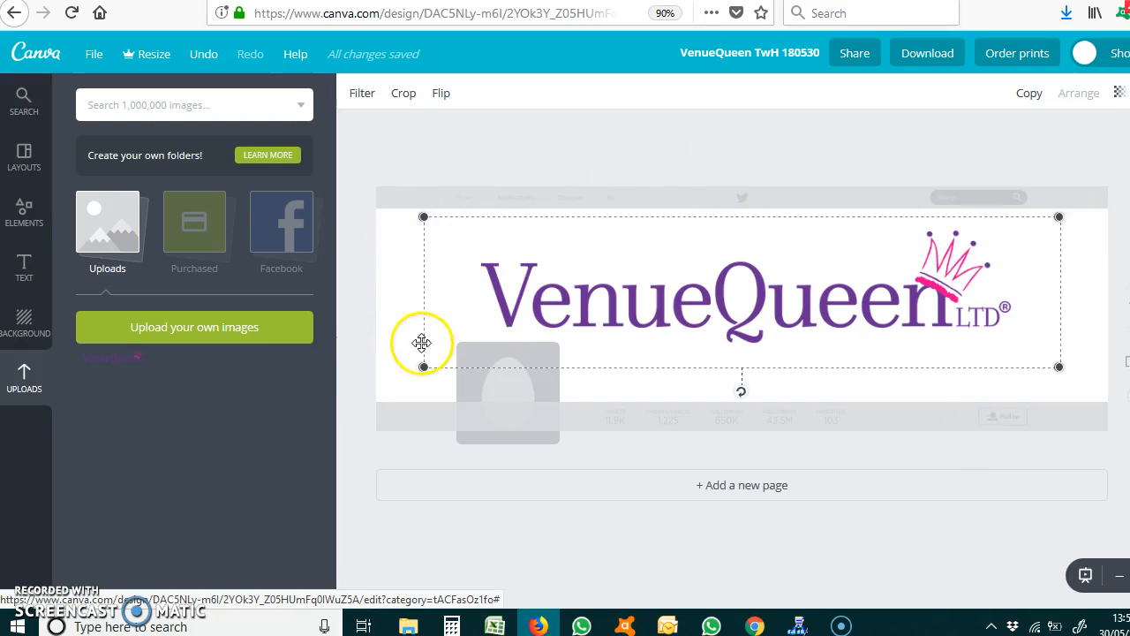
{"action": "left_click", "coordinate": [395, 324]}
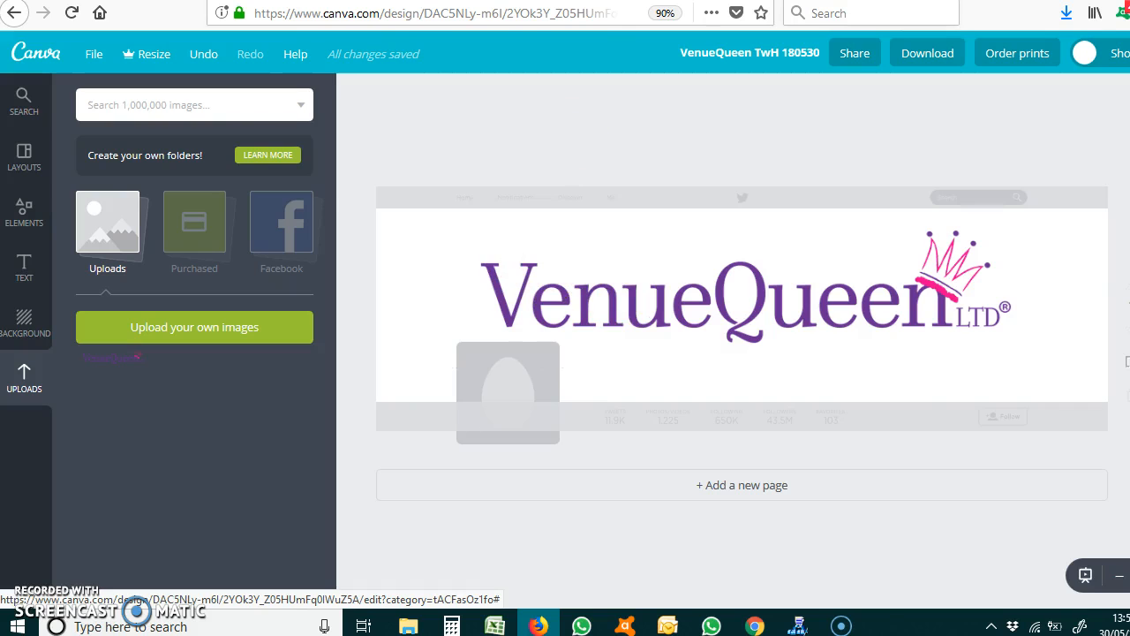
Step: View the Venue Queen Ltd Twitter profile and the Success-Matters.com profile to compare their headers
{"action": "left_click", "coordinate": [760, 1]}
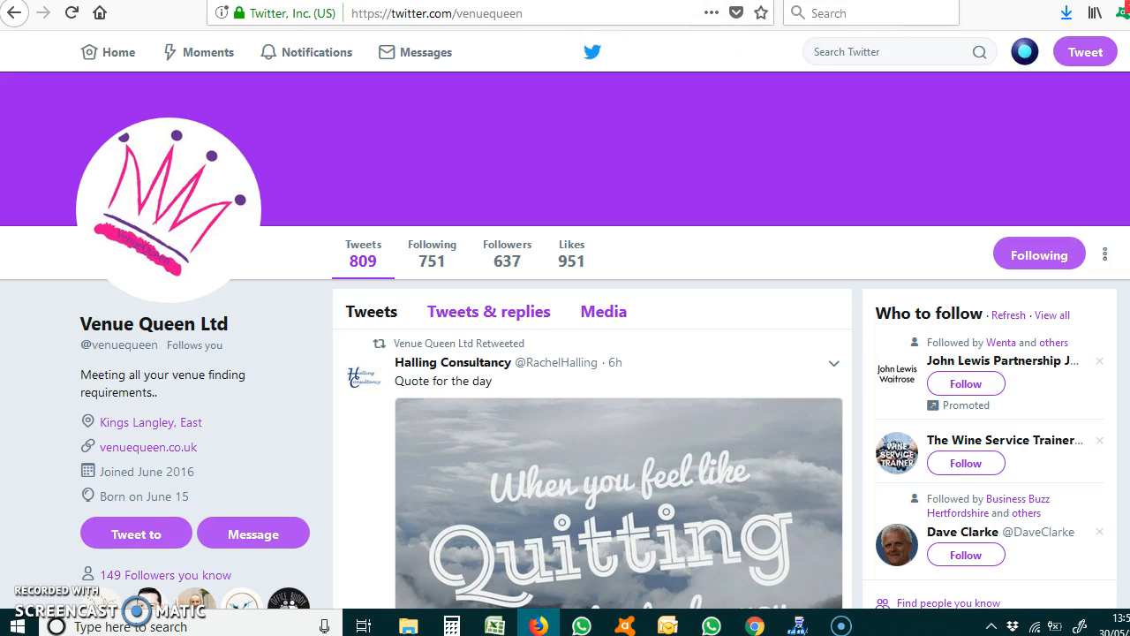
{"action": "key", "text": "ctrl+Tab"}
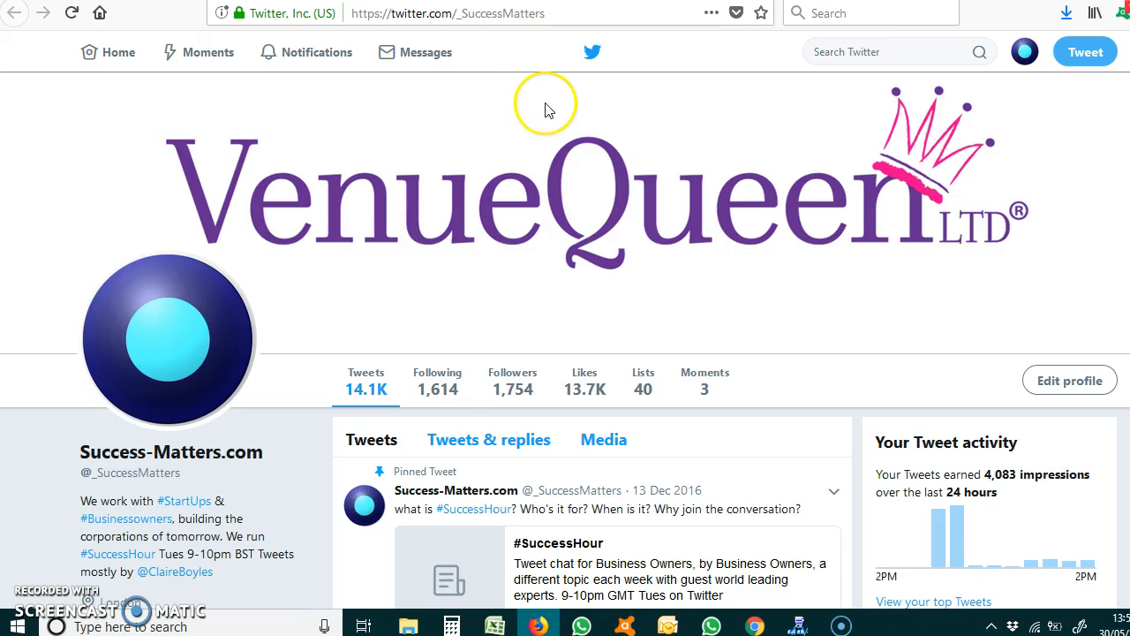